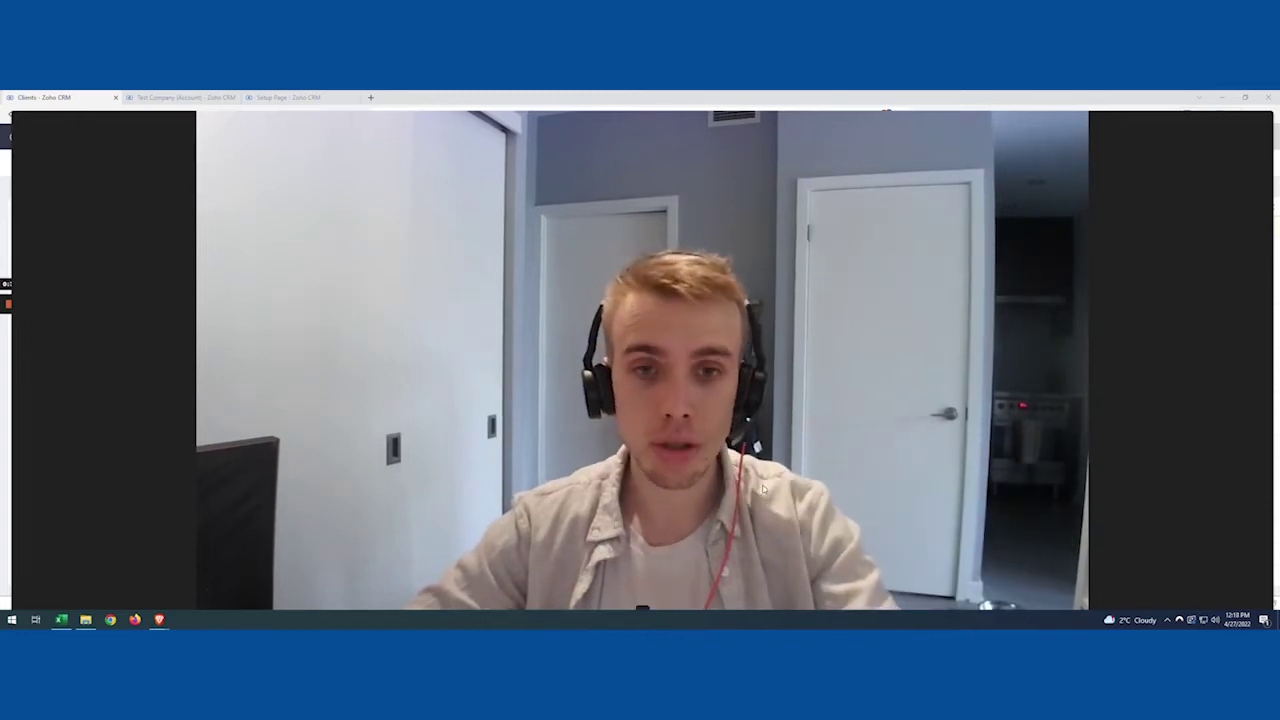
- Open the first client record in the list and review its client status and company details
left_click(661, 591)
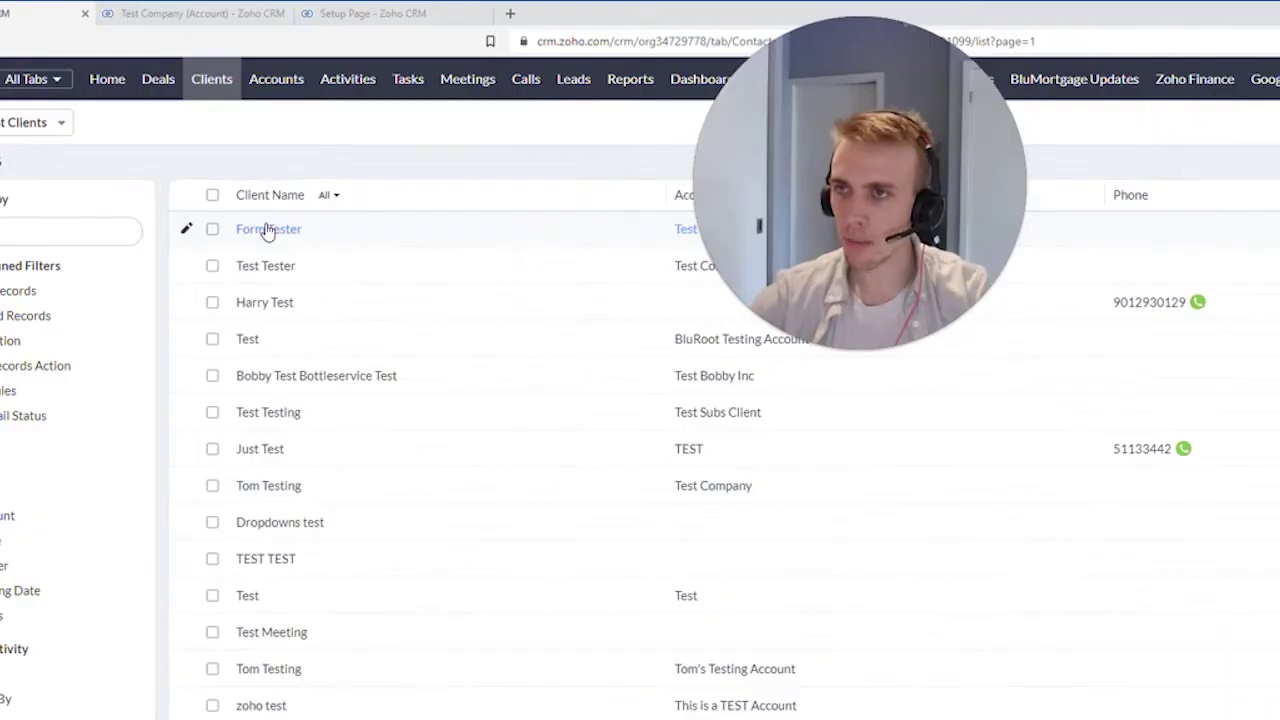
left_click(268, 229)
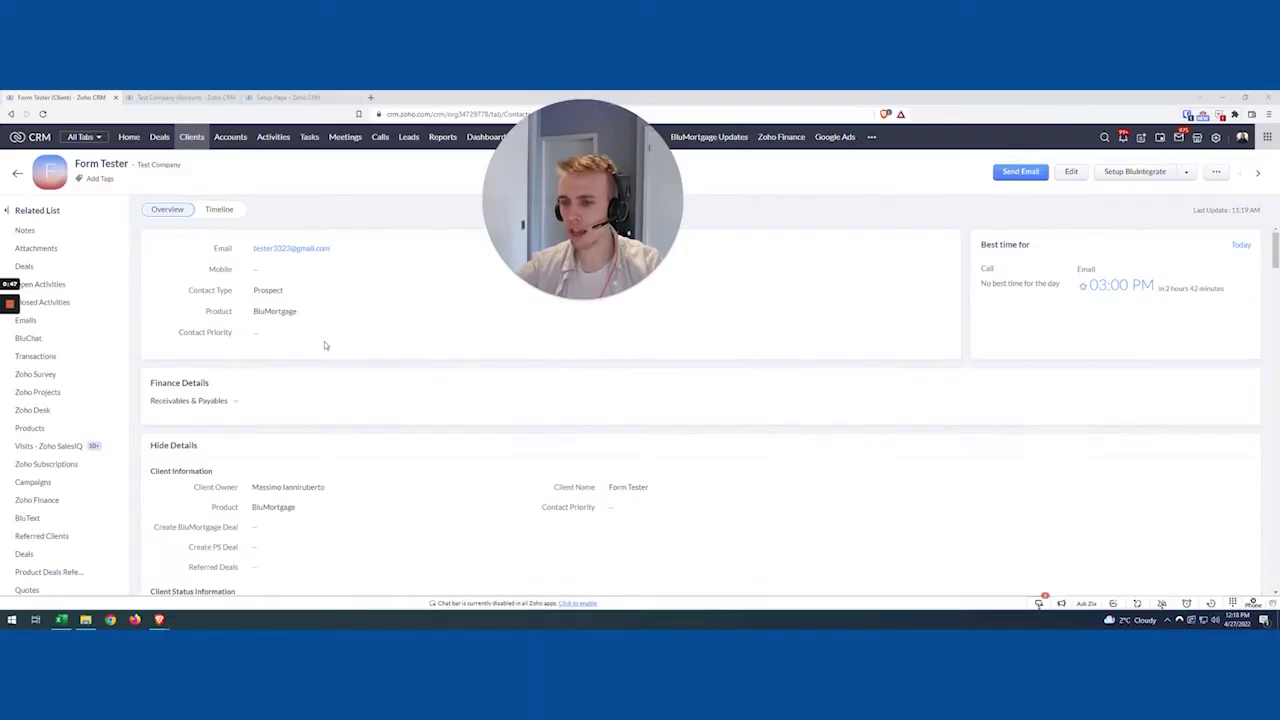
scroll(323, 340, "down", 3)
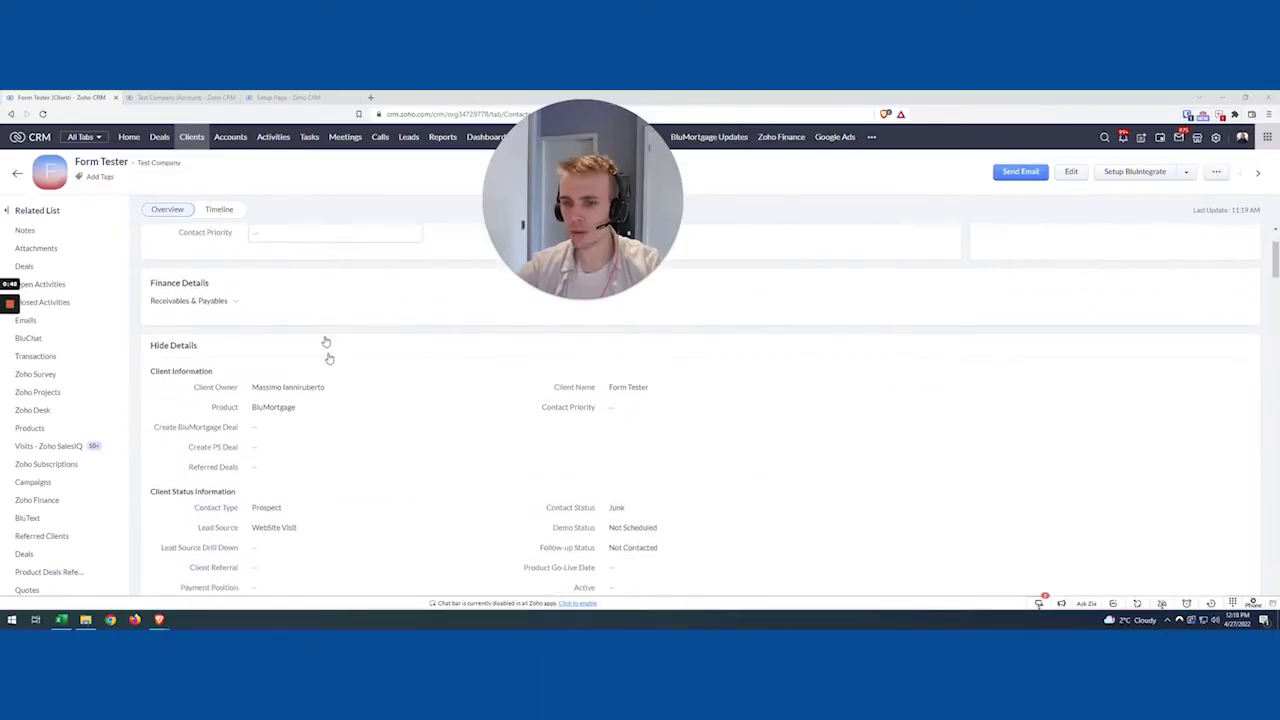
scroll(677, 517, "down", 4)
scroll(674, 529, "up", 2)
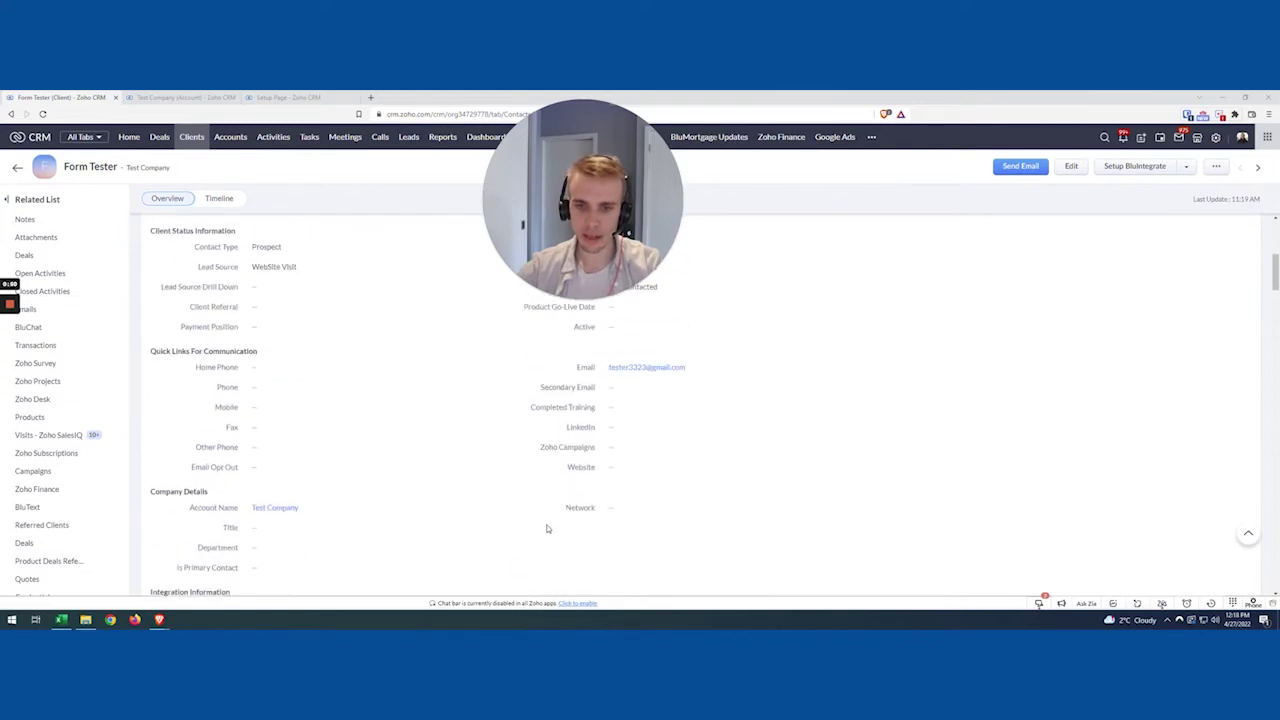
- Switch to the Test Company account and view the available options for its Industry field
left_click(150, 97)
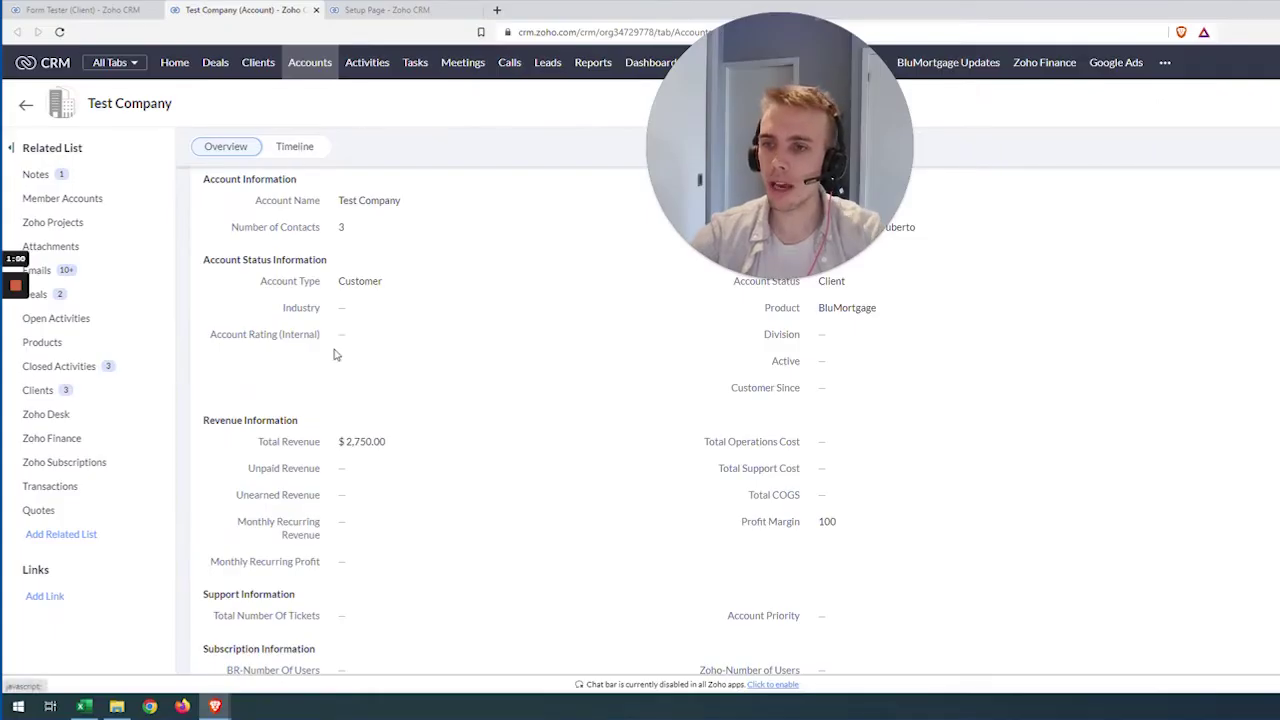
scroll(250, 360, "up", 1)
double_click(316, 376)
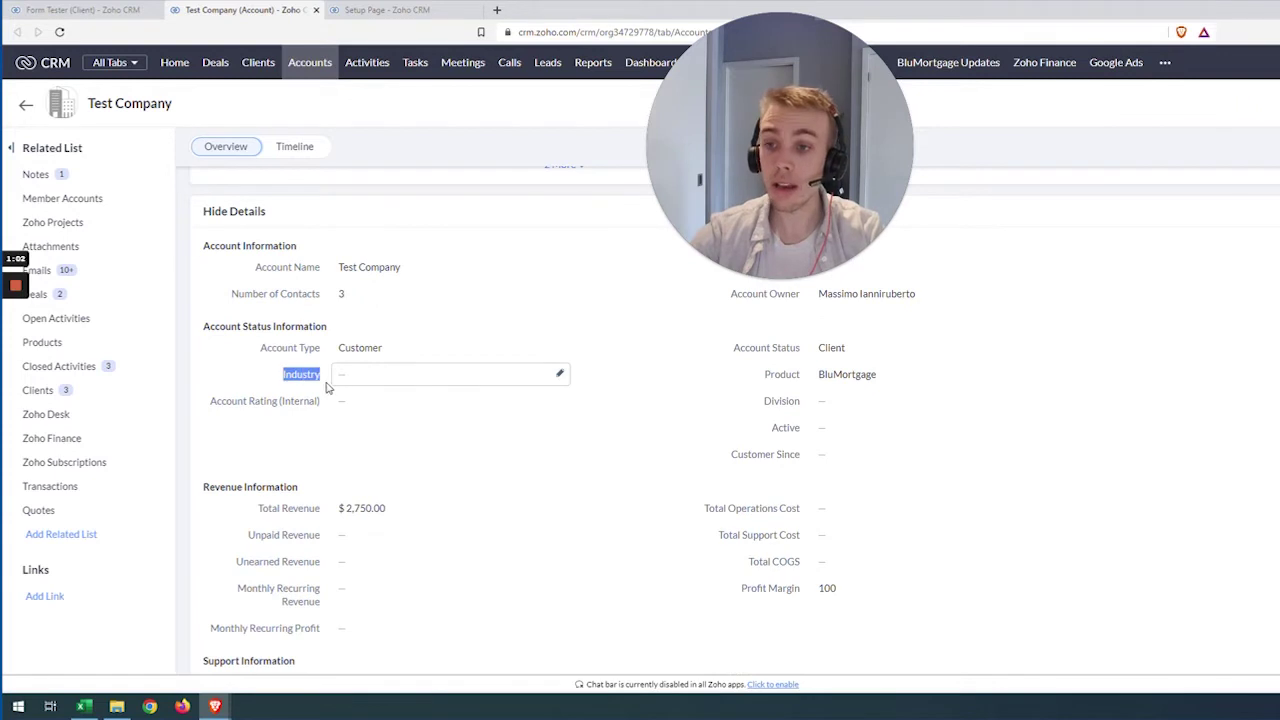
left_click(386, 378)
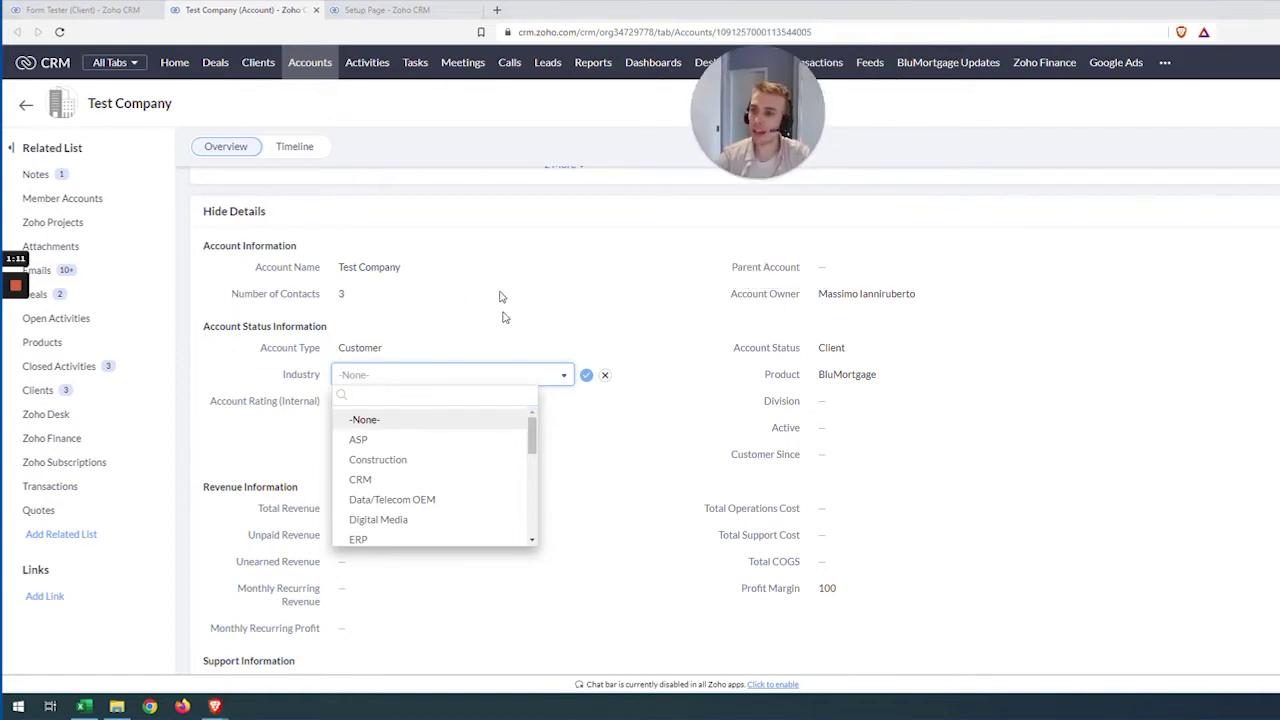
- Return to the client record and review the Network field in its company details
left_click(80, 9)
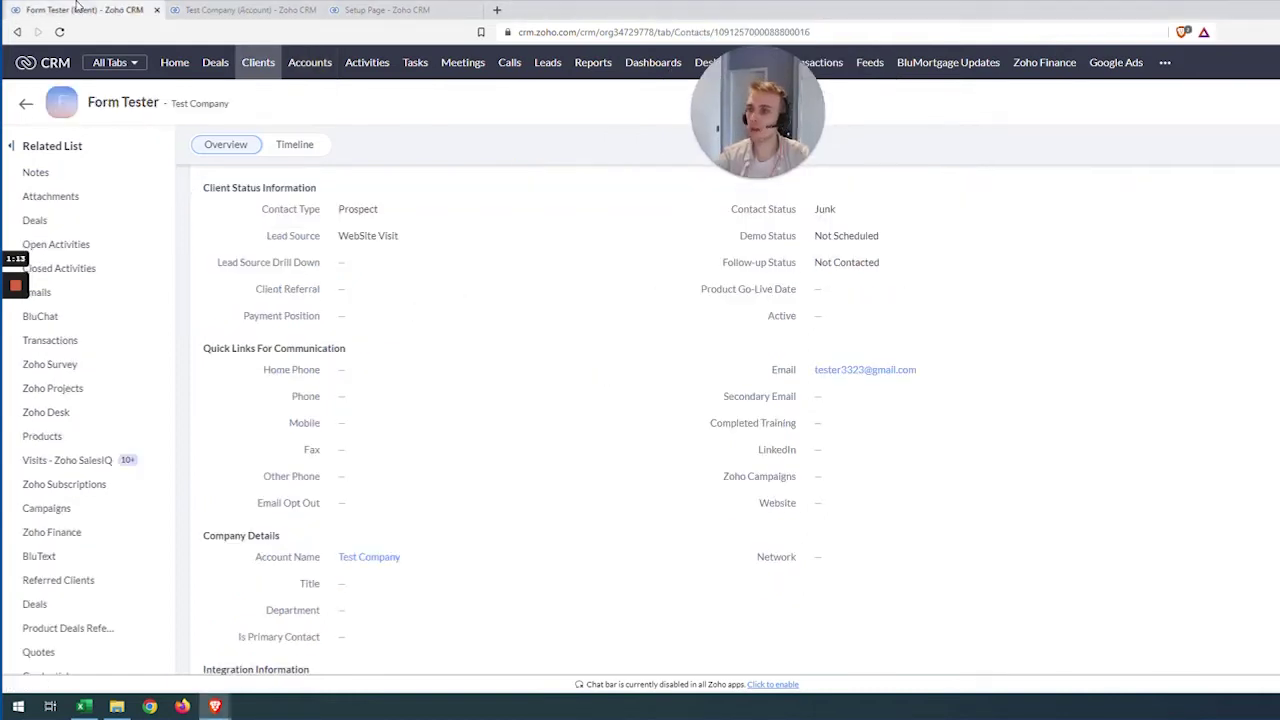
scroll(322, 328, "up", 2)
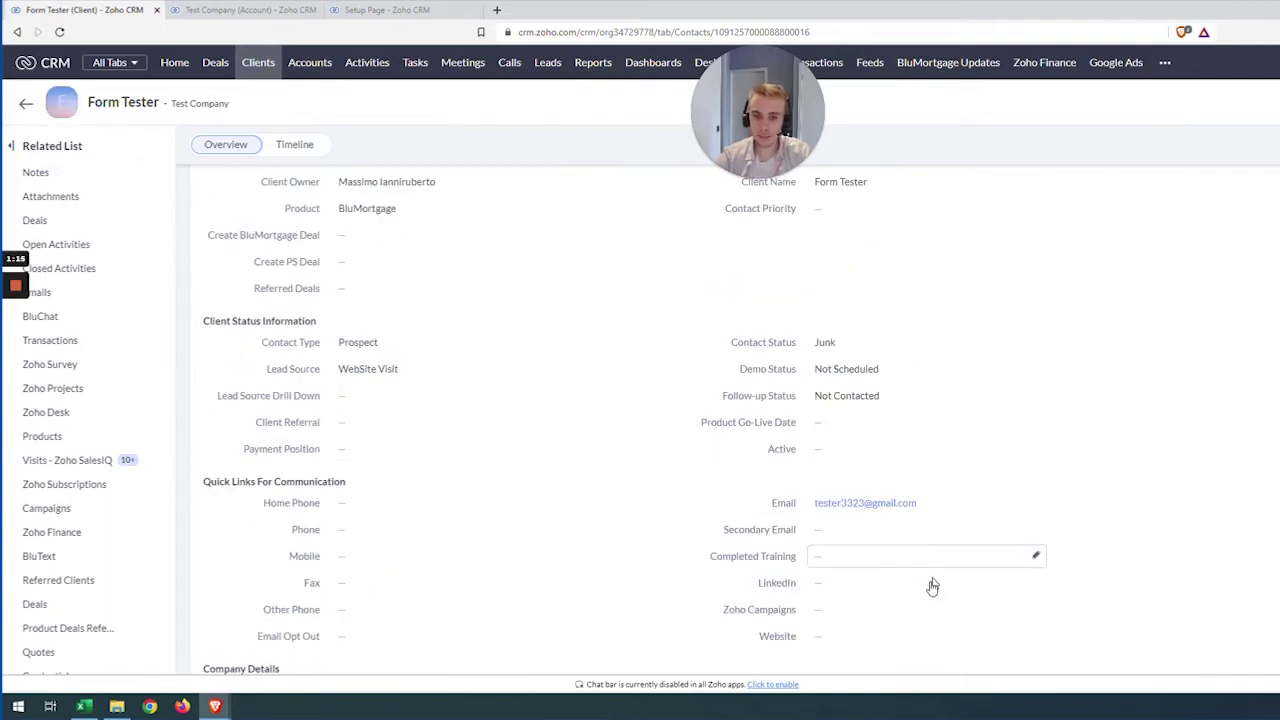
scroll(868, 496, "down", 2)
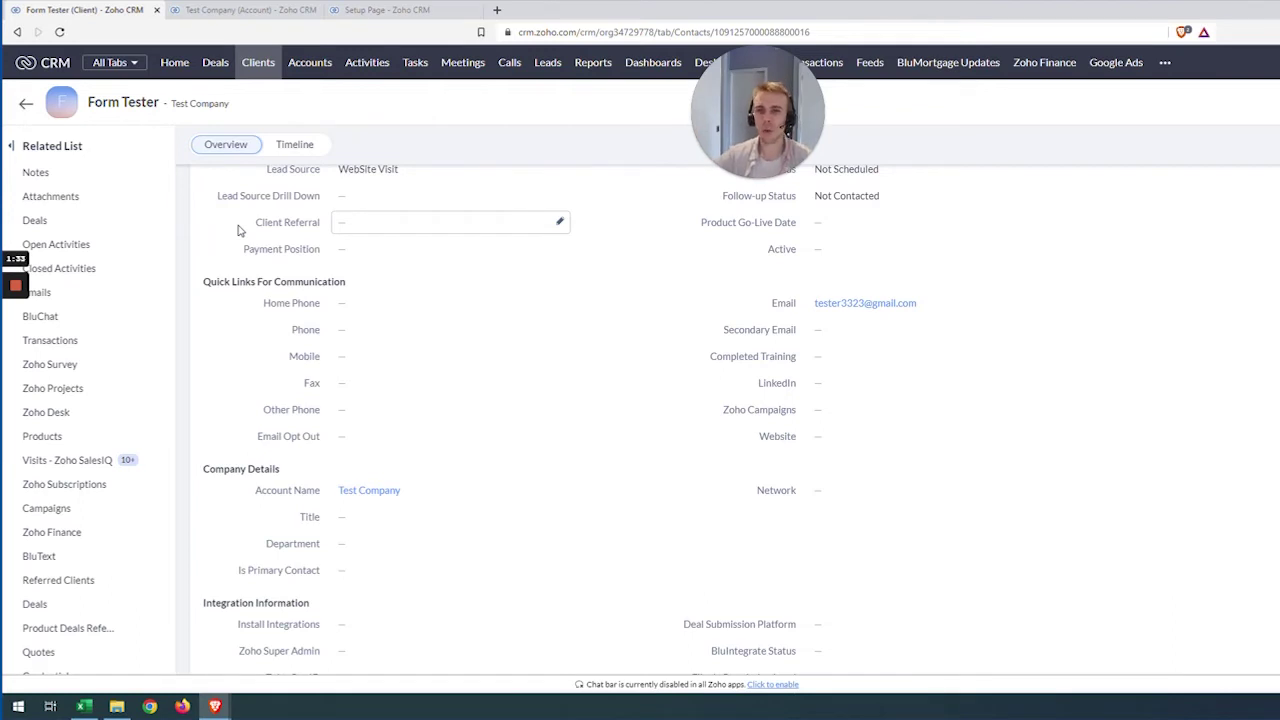
- Switch to the Sample Workflow setup and set the rule to execute when specific fields are modified on an account edit
key("ctrl+Tab")
key("ctrl+Tab")
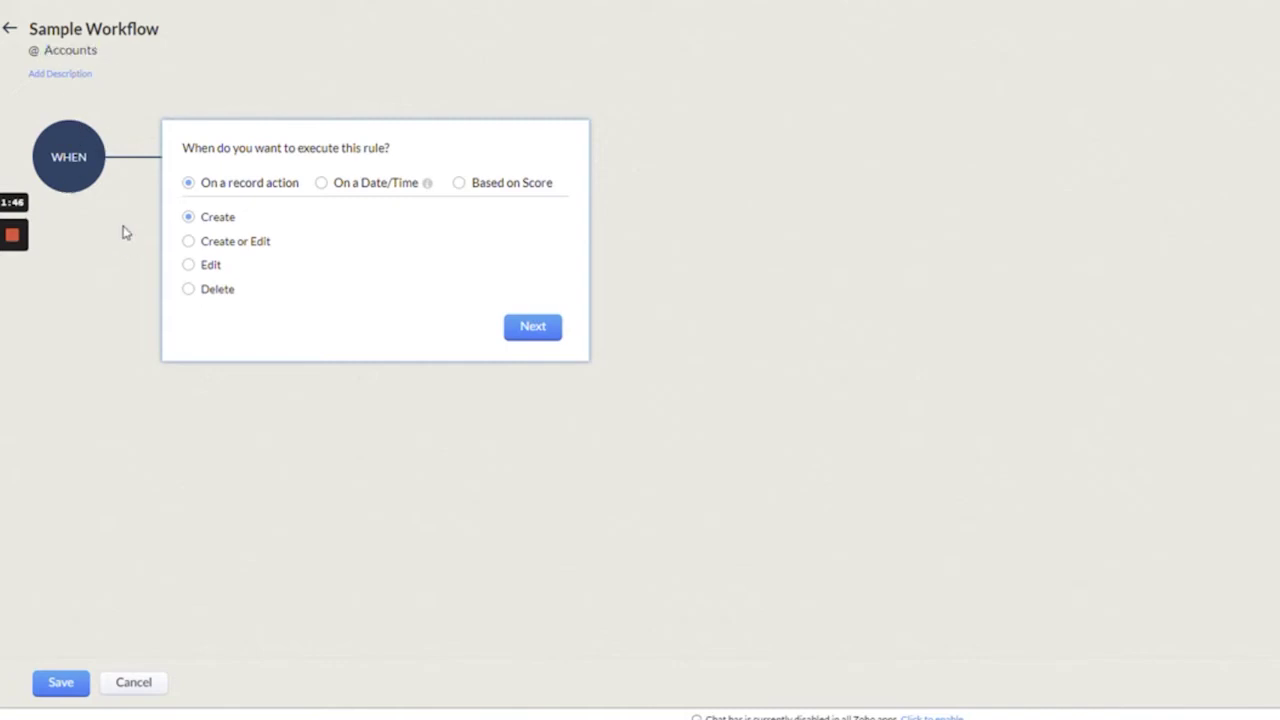
left_click(188, 265)
left_click(243, 382)
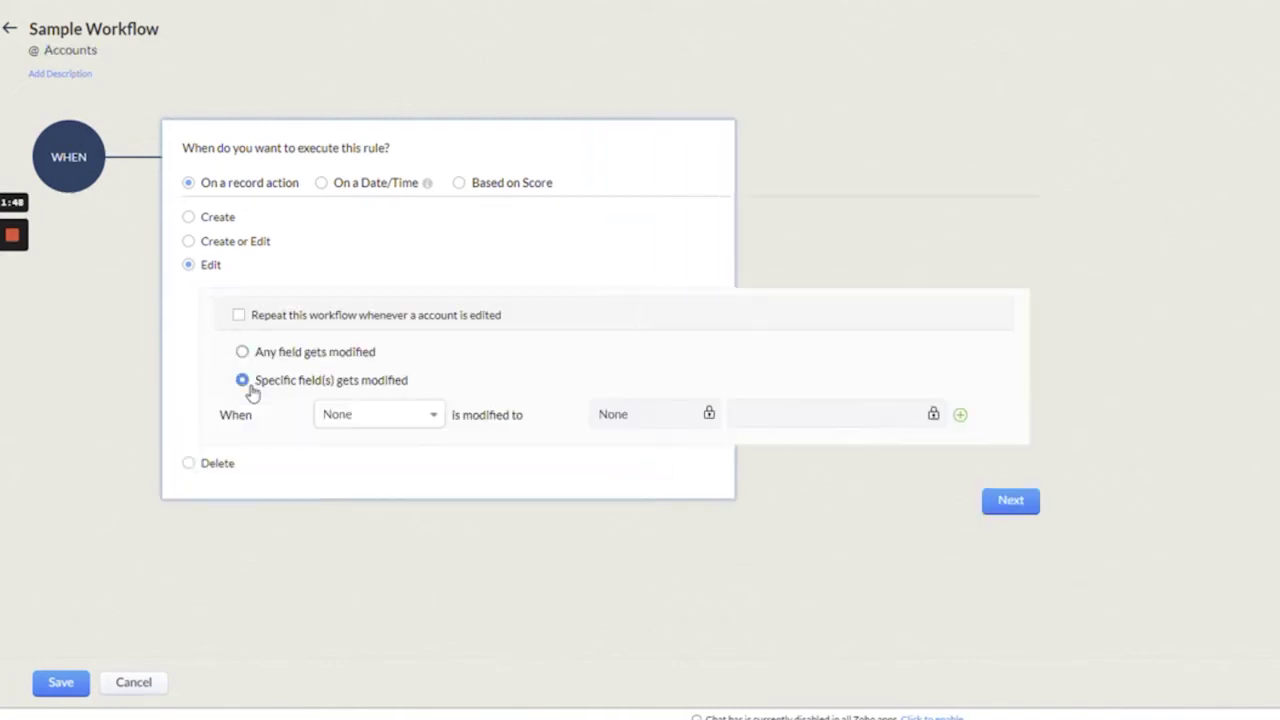
- Trigger the rule when Industry is modified to any value, repeating whenever an account is edited, and proceed to the condition
left_click(338, 414)
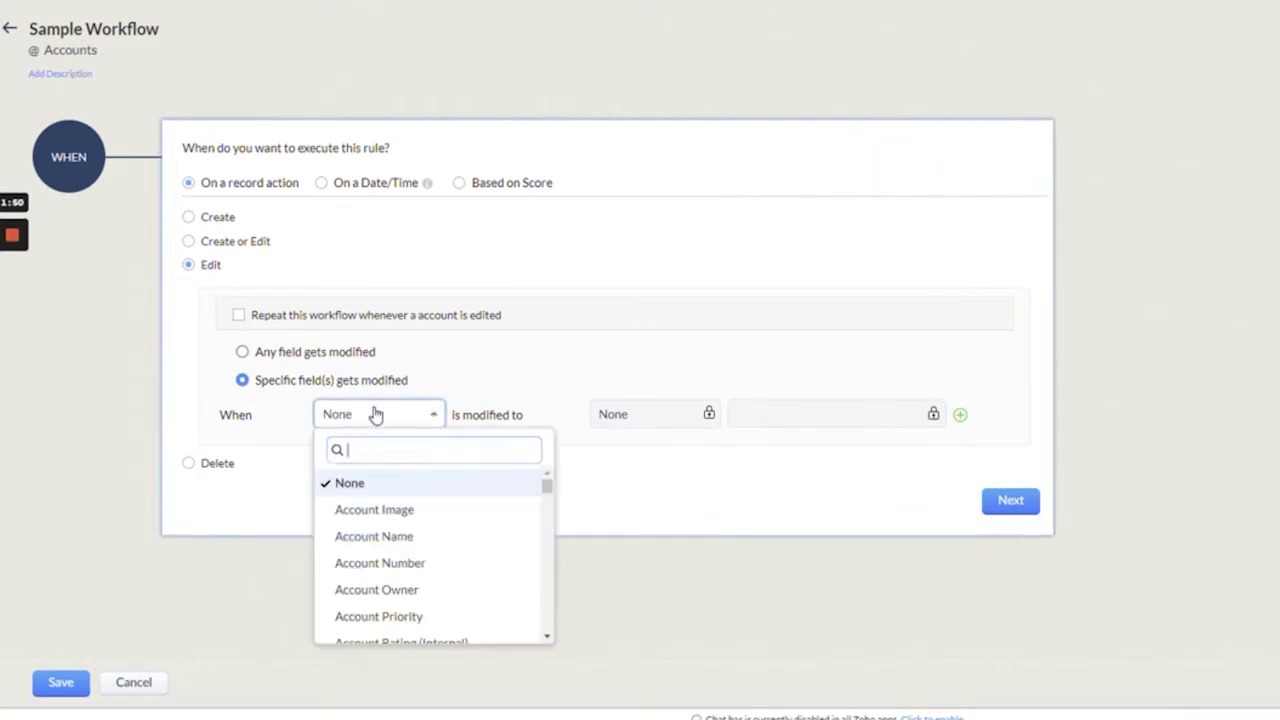
type("Industr")
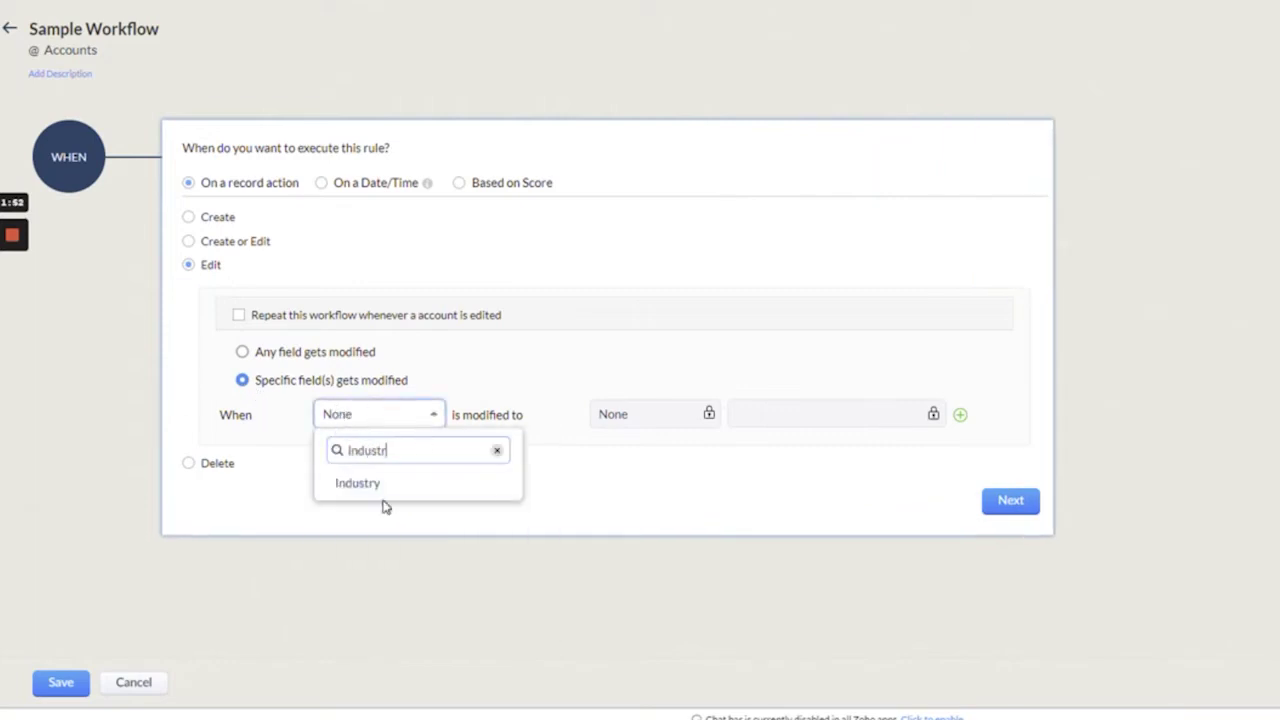
left_click(471, 483)
left_click(667, 414)
left_click(669, 414)
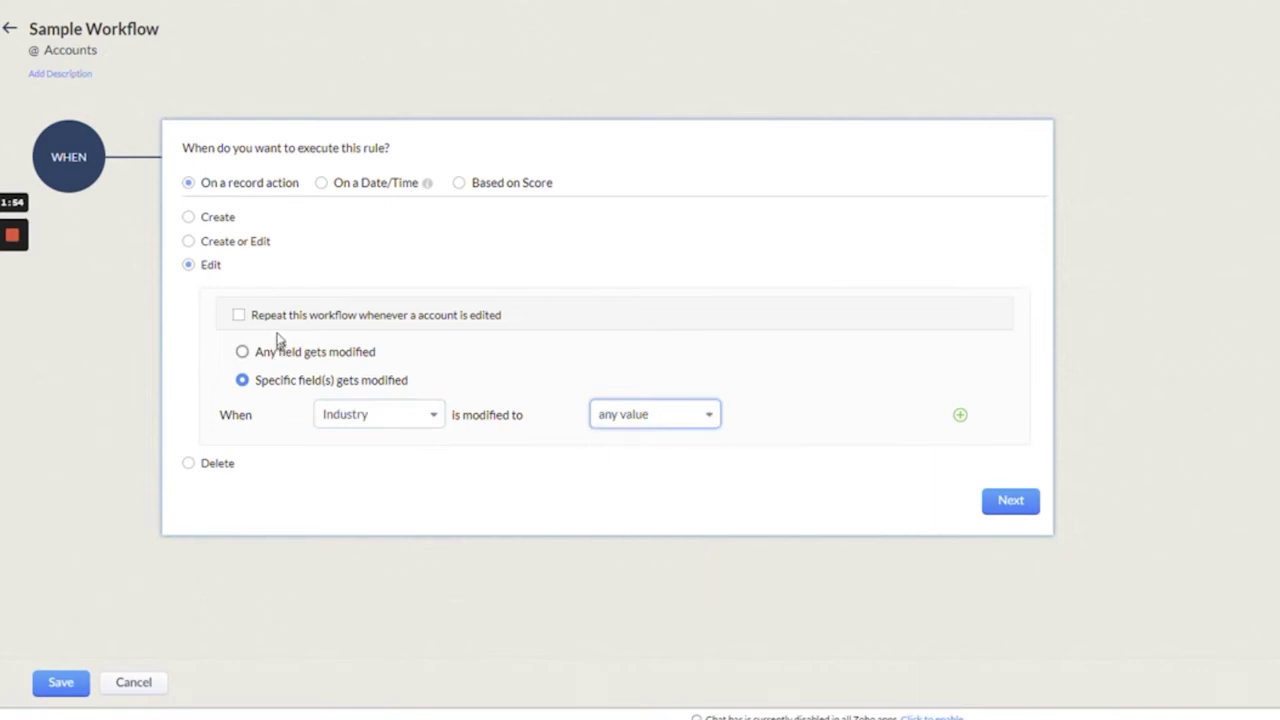
left_click(239, 315)
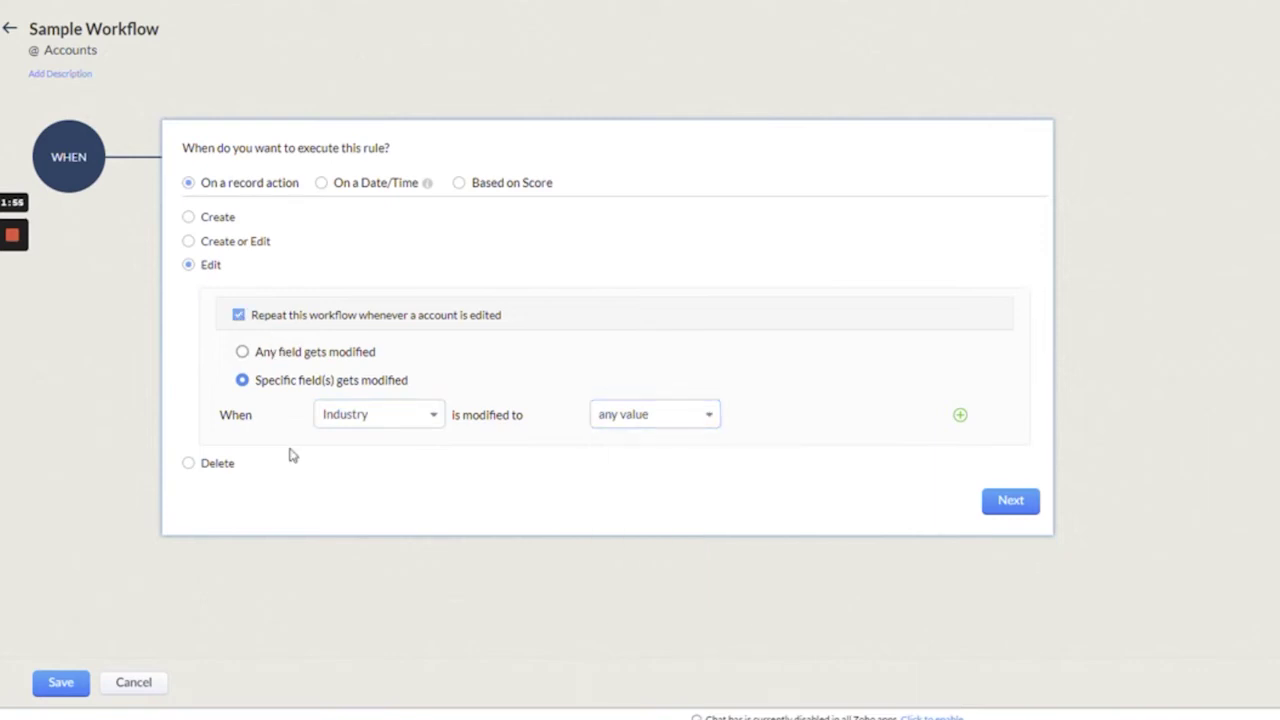
left_click(1011, 501)
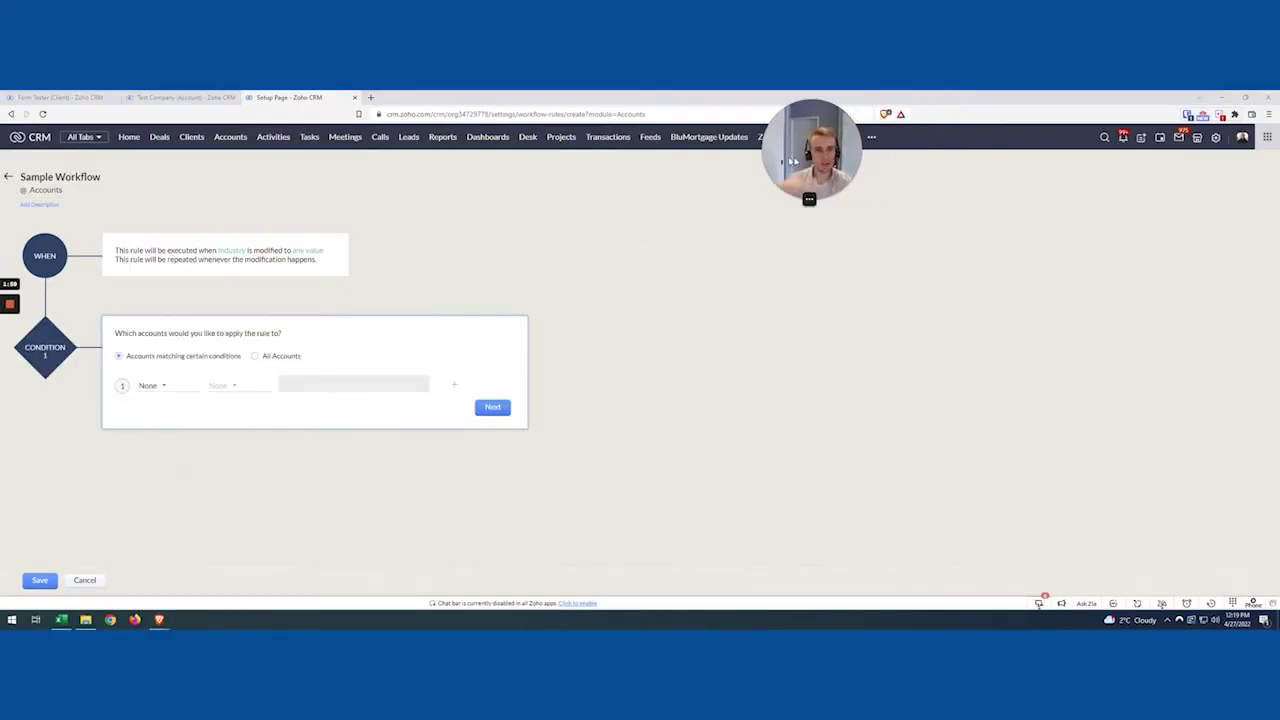
- Add a first rule condition that Account Name contains "Test"
left_click_drag(793, 160, 719, 143)
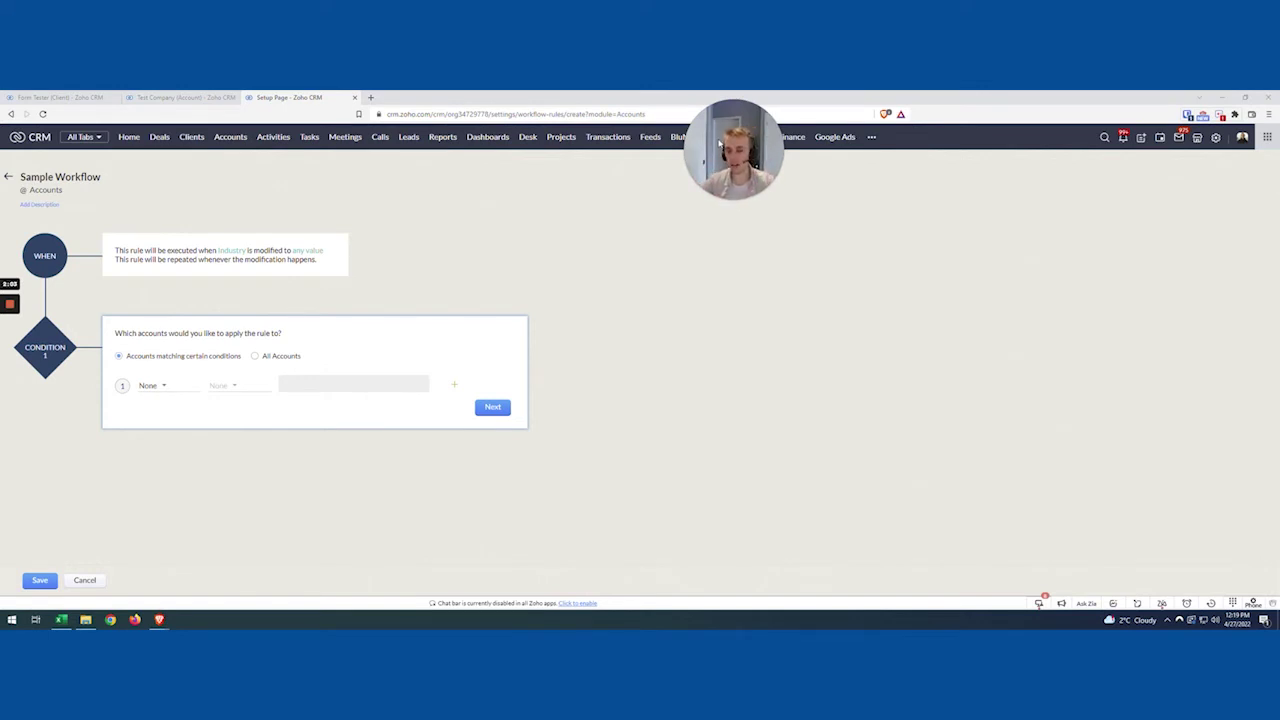
left_click(153, 386)
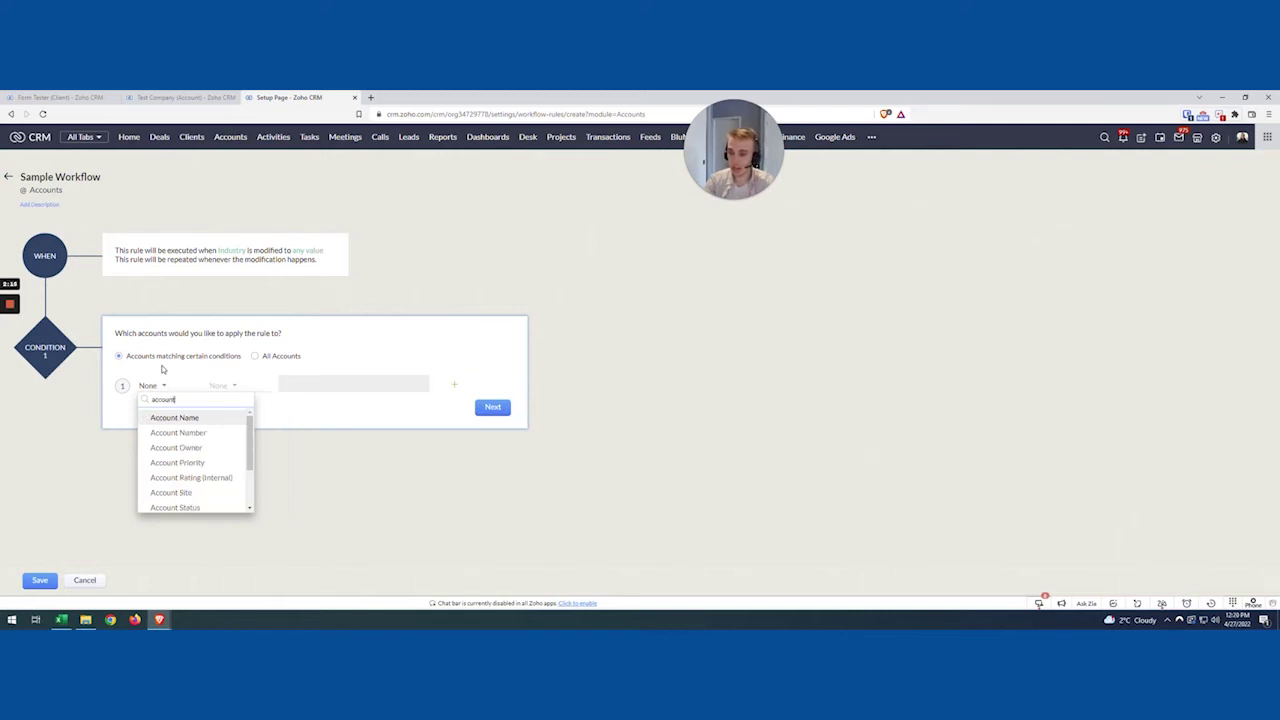
left_click(174, 432)
left_click(230, 460)
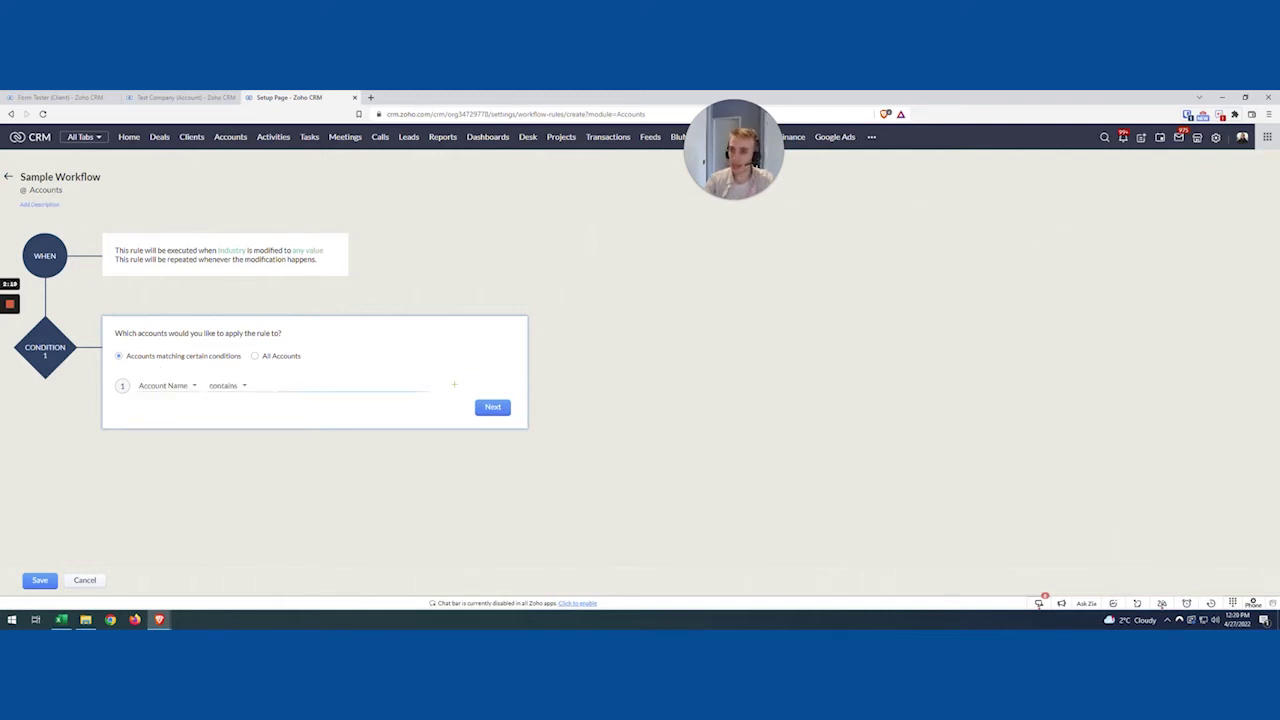
type("Test")
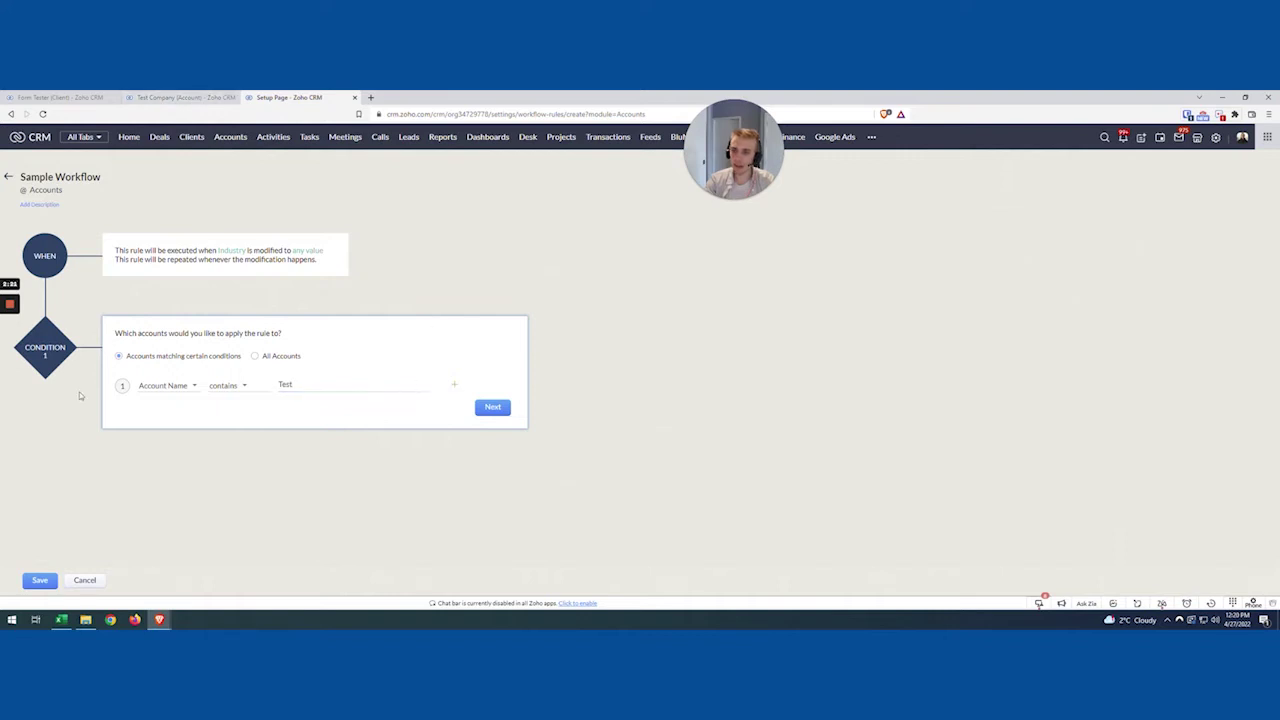
- Add a second condition that Industry is not empty and confirm the rule's criteria
left_click(157, 416)
type("industry")
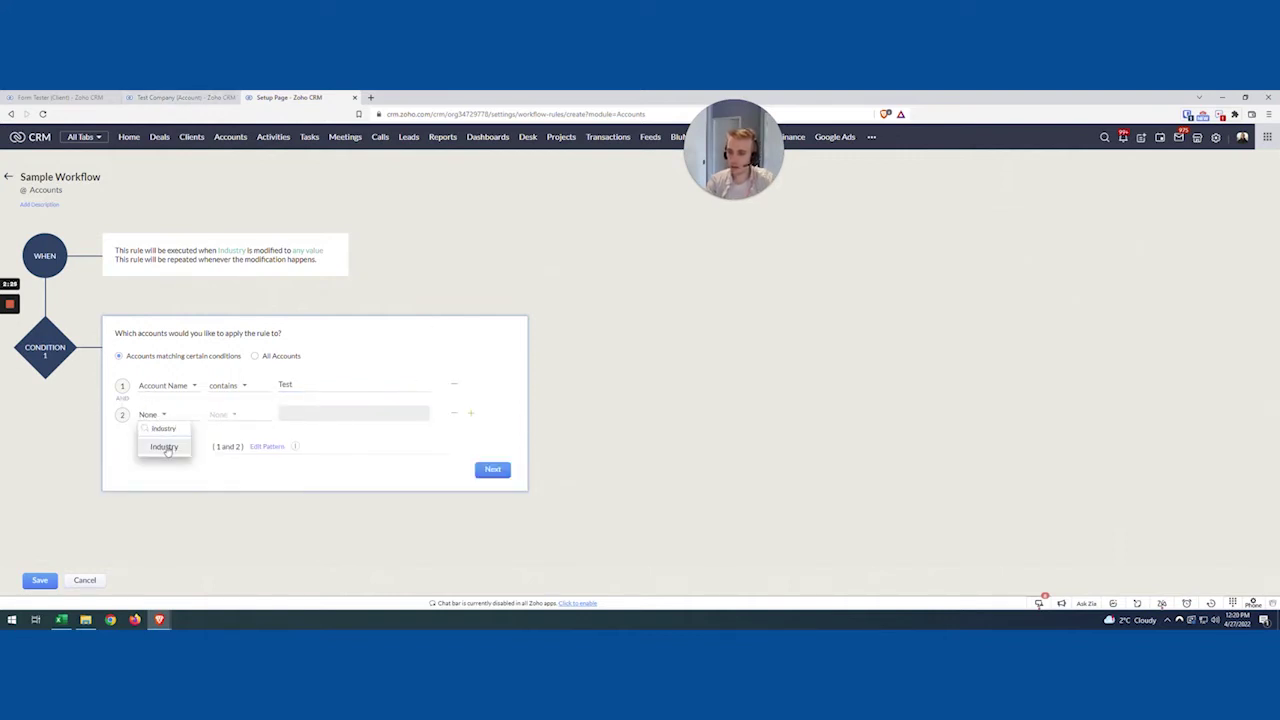
left_click(164, 447)
left_click(214, 416)
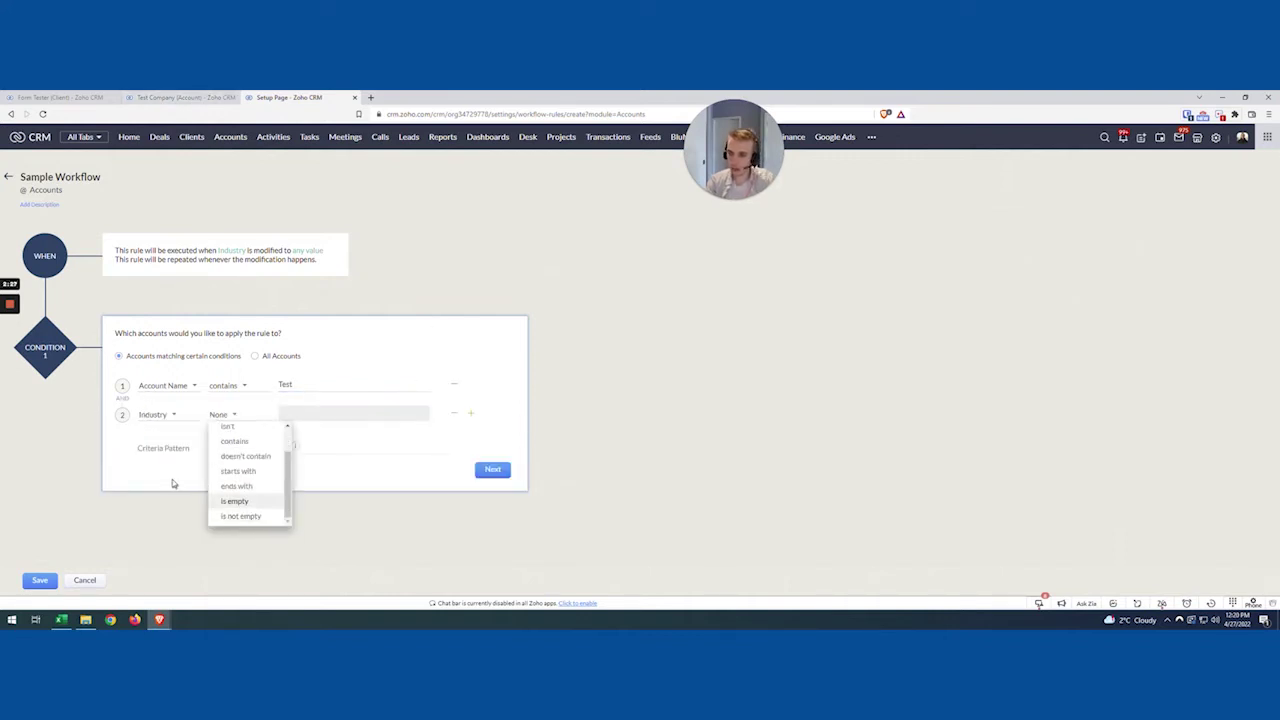
left_click(236, 516)
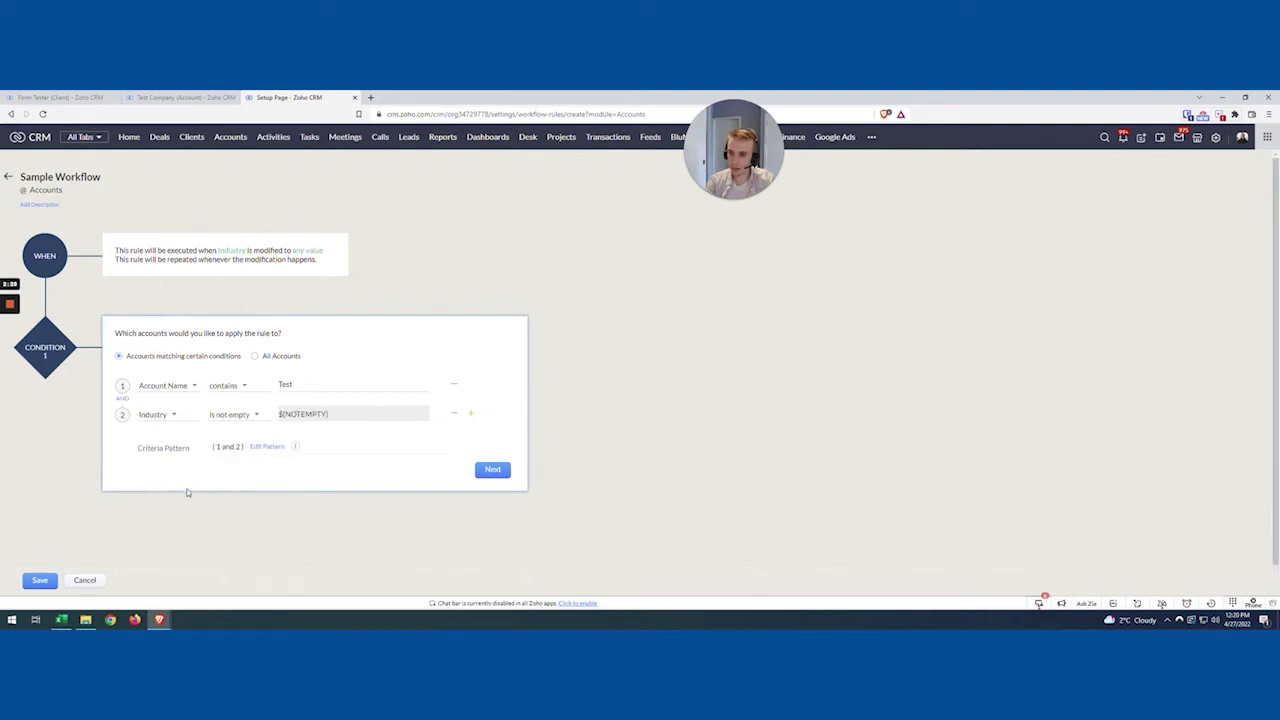
left_click(490, 471)
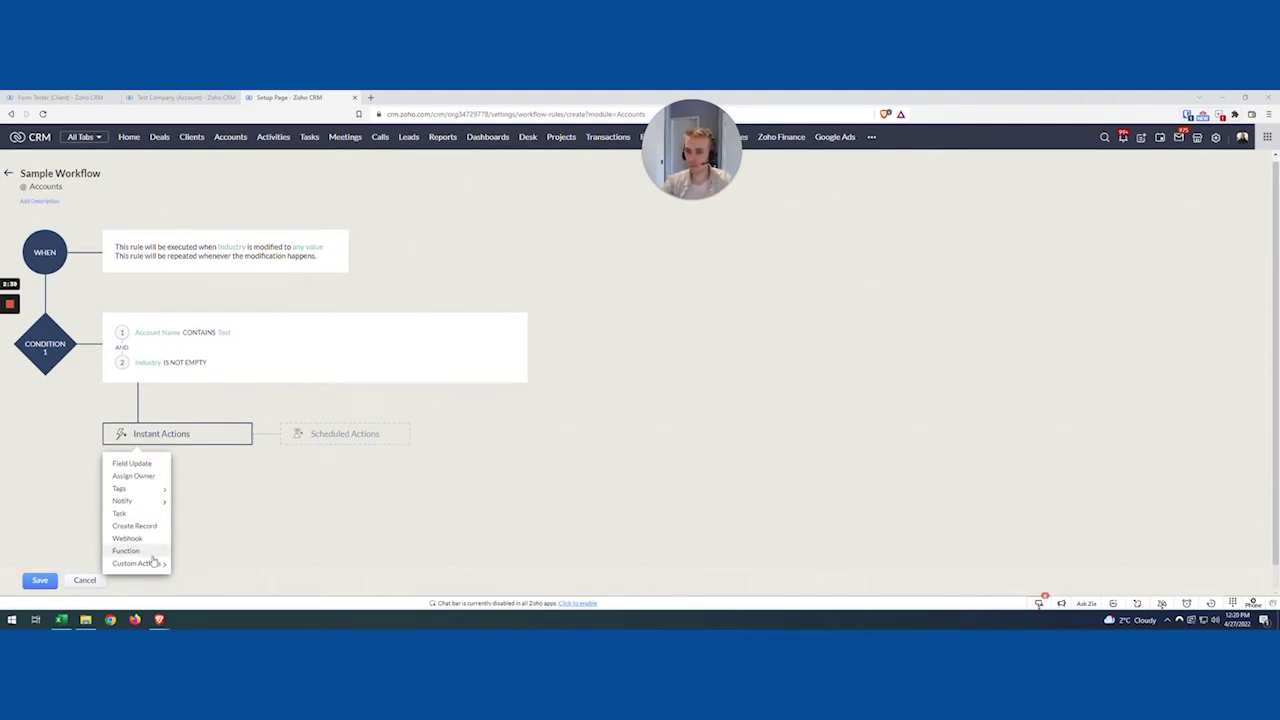
- Add the Advanced Field Update(bludata) custom instant action with the Update Related List Records data flow for the Clients related list
mouse_move(152, 565)
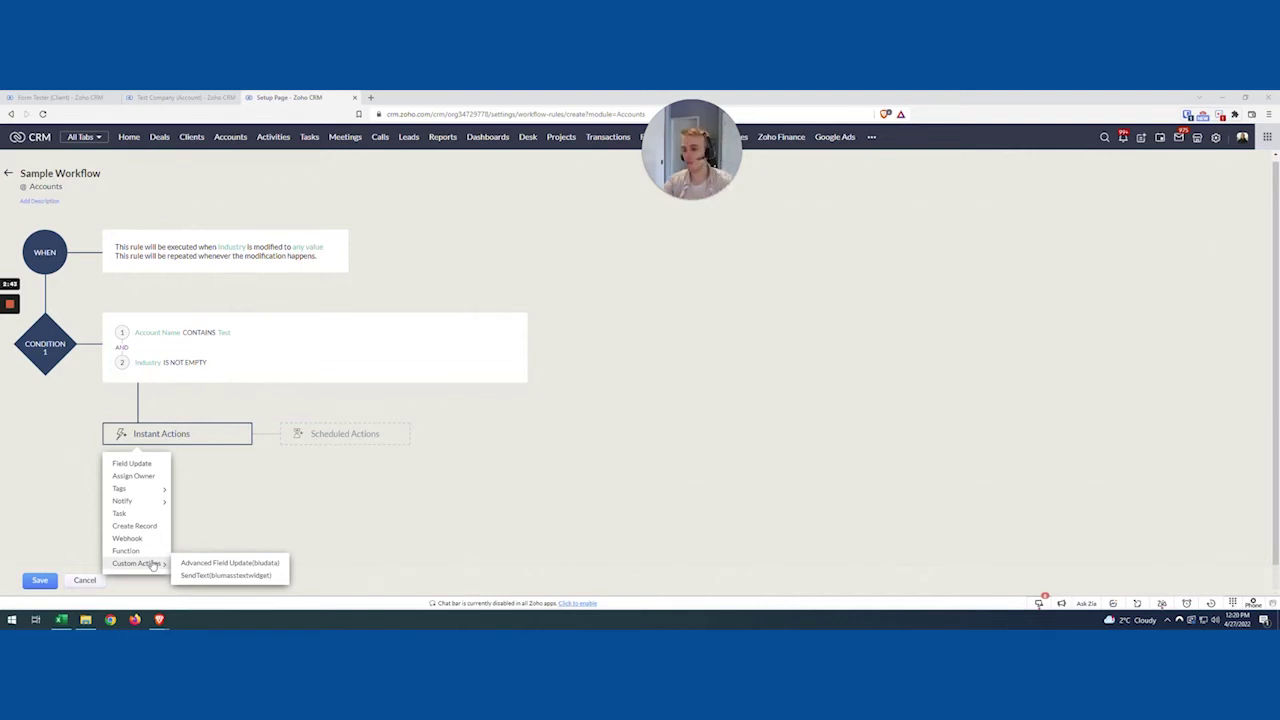
left_click(239, 563)
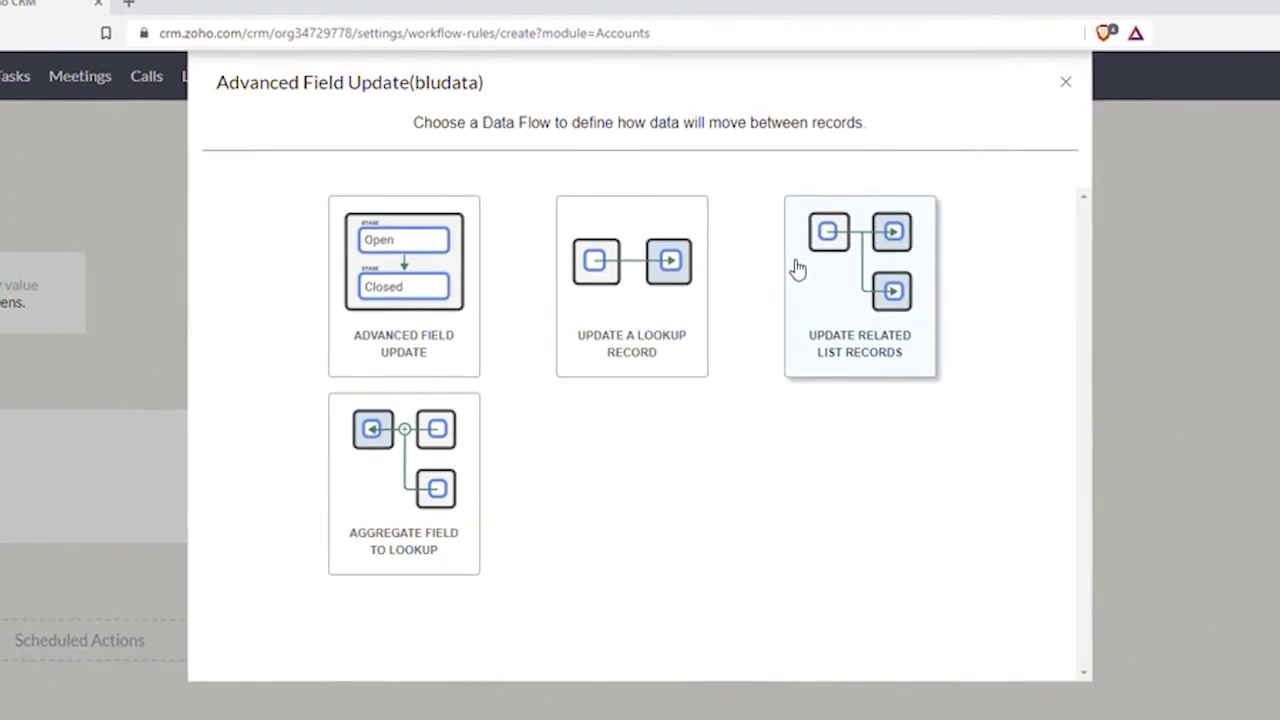
left_click(851, 268)
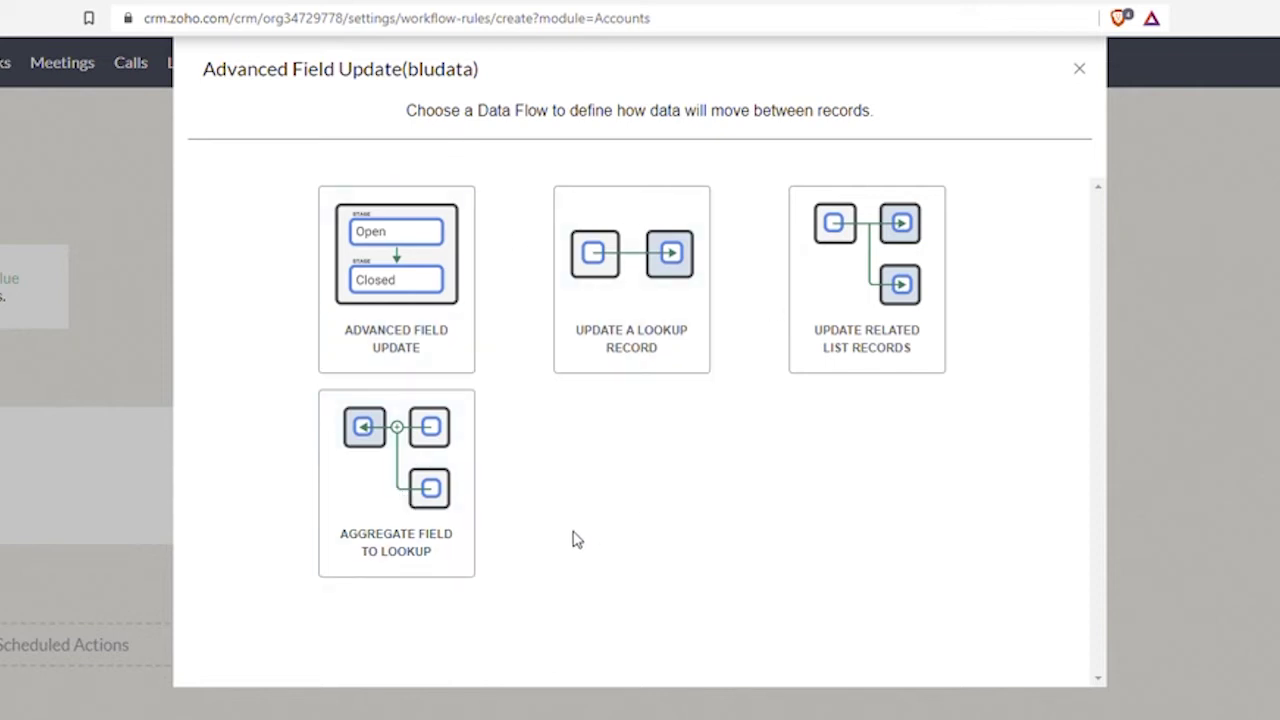
left_click(885, 278)
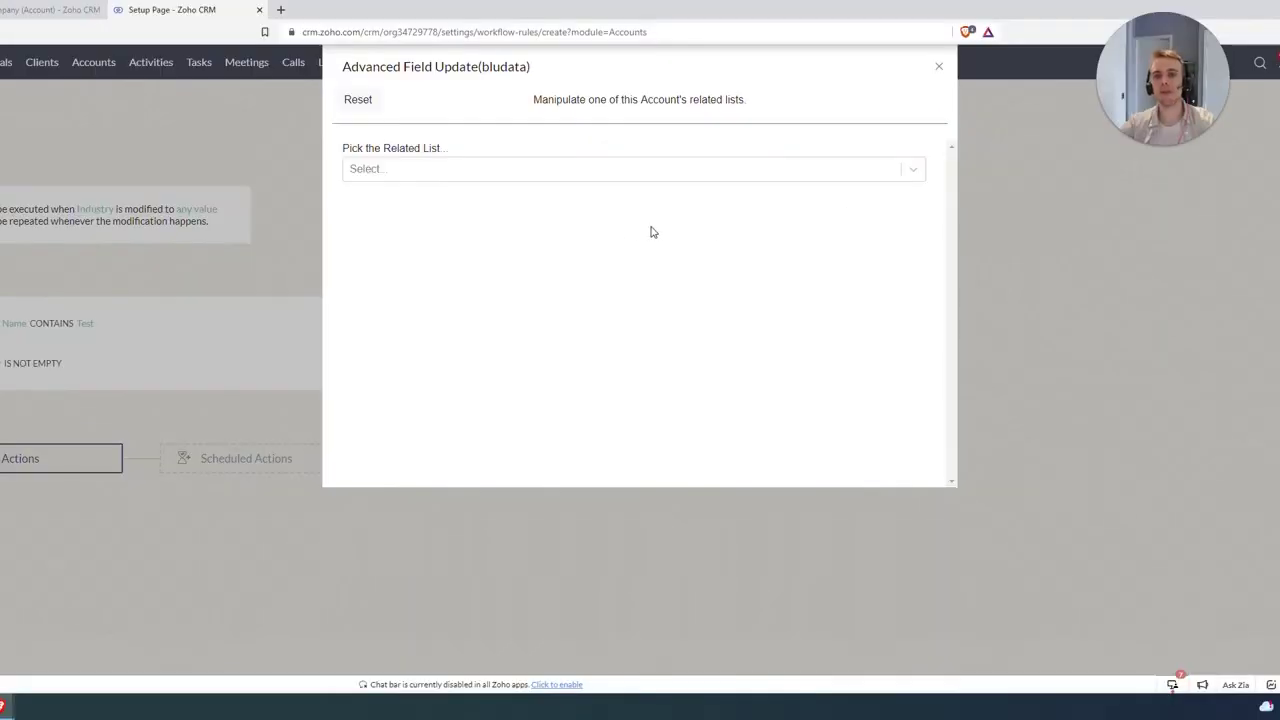
left_click(588, 172)
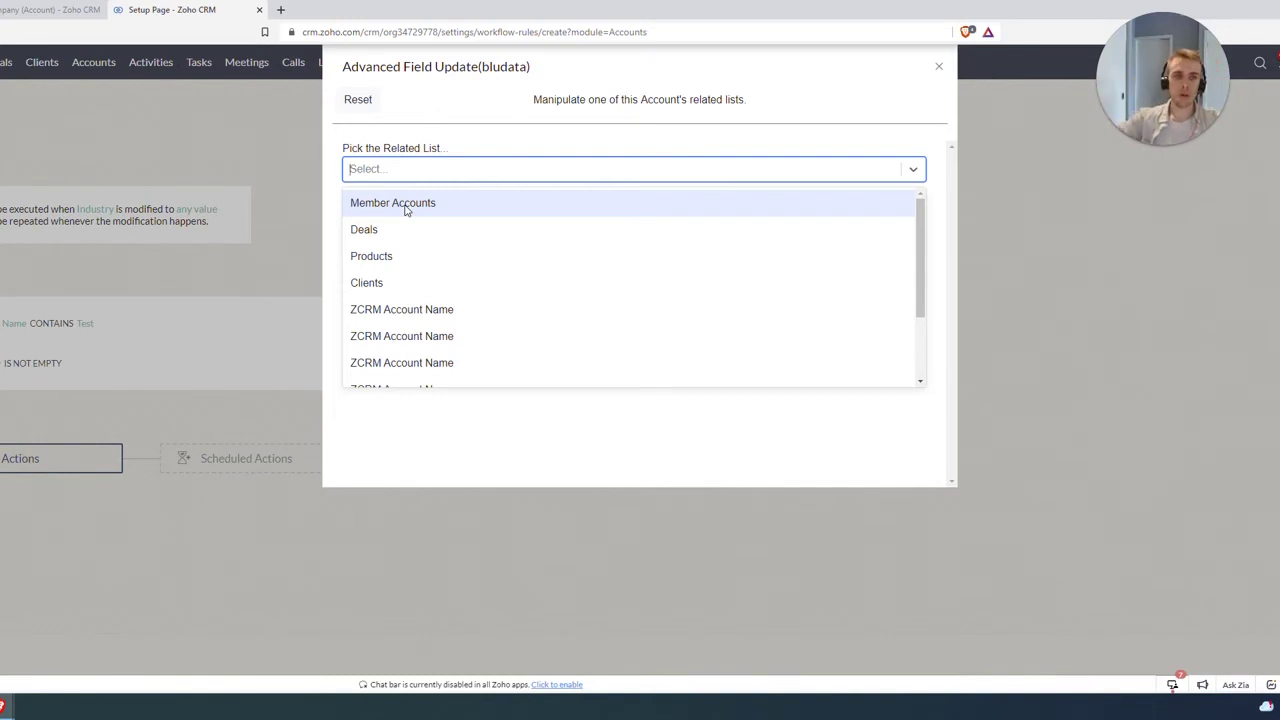
left_click(380, 283)
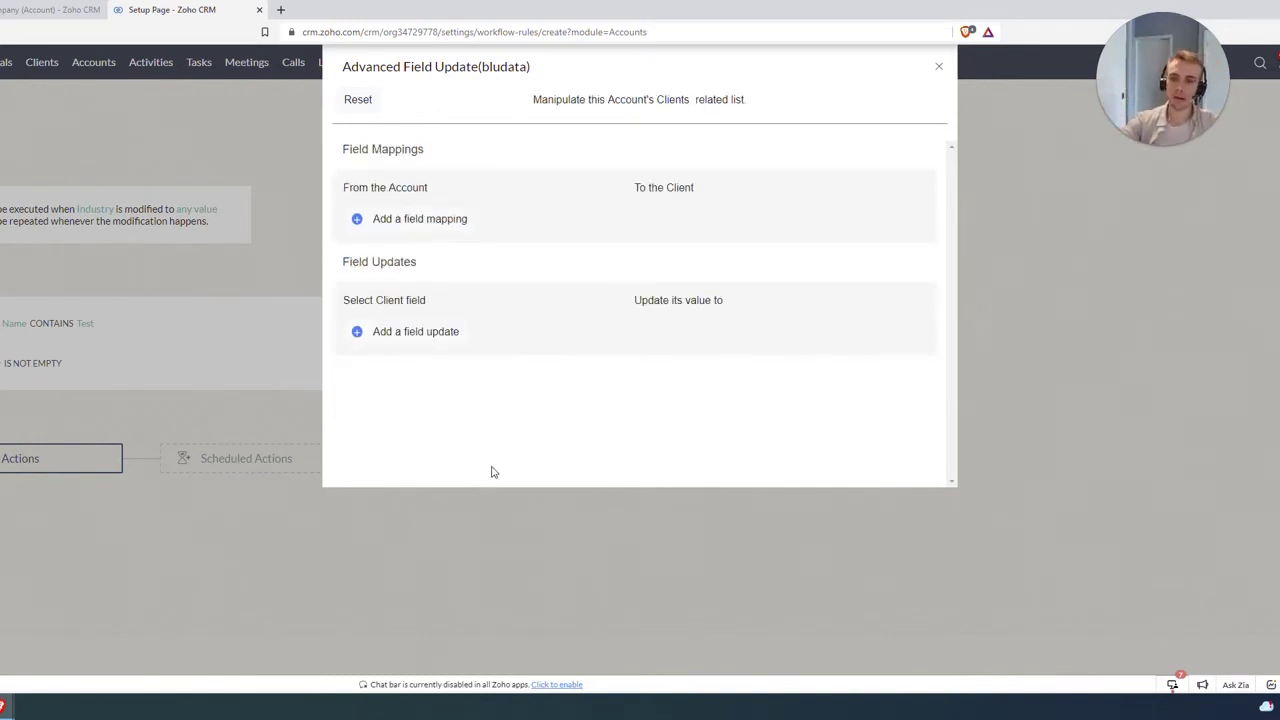
- Add a field mapping from the account's Industry field to the client's Network field
left_click(426, 224)
left_click(426, 229)
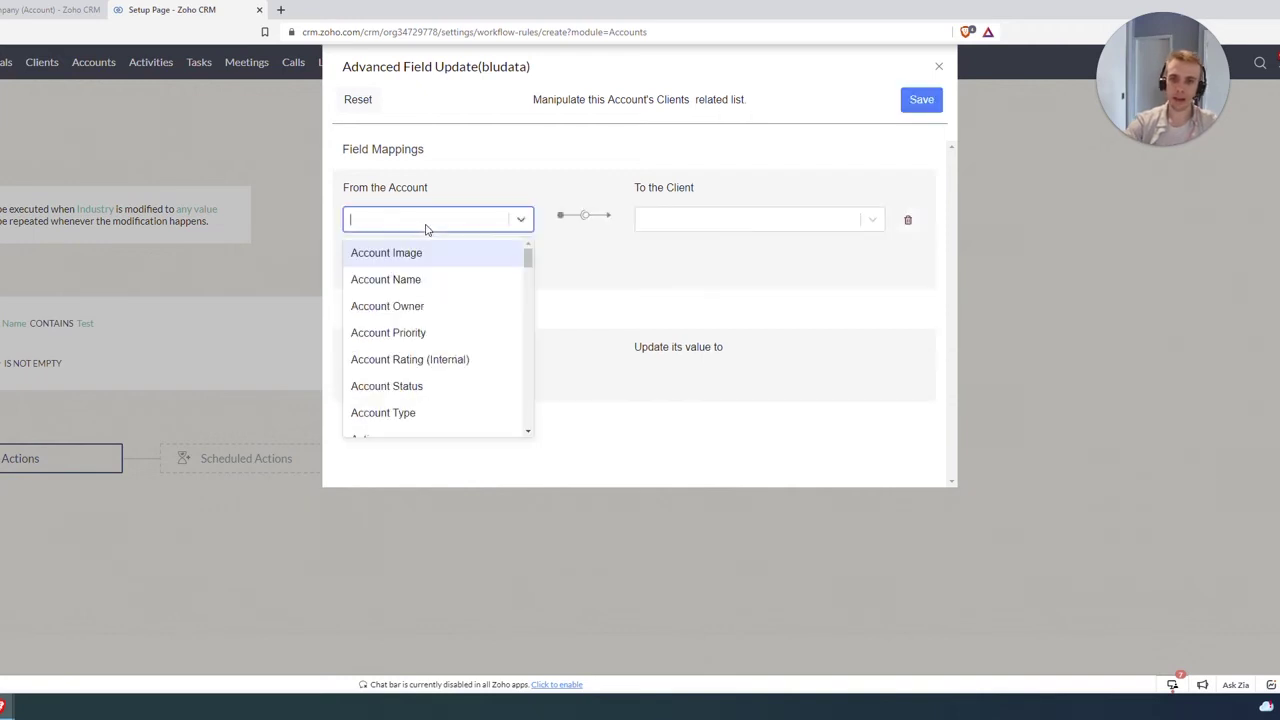
type("indu")
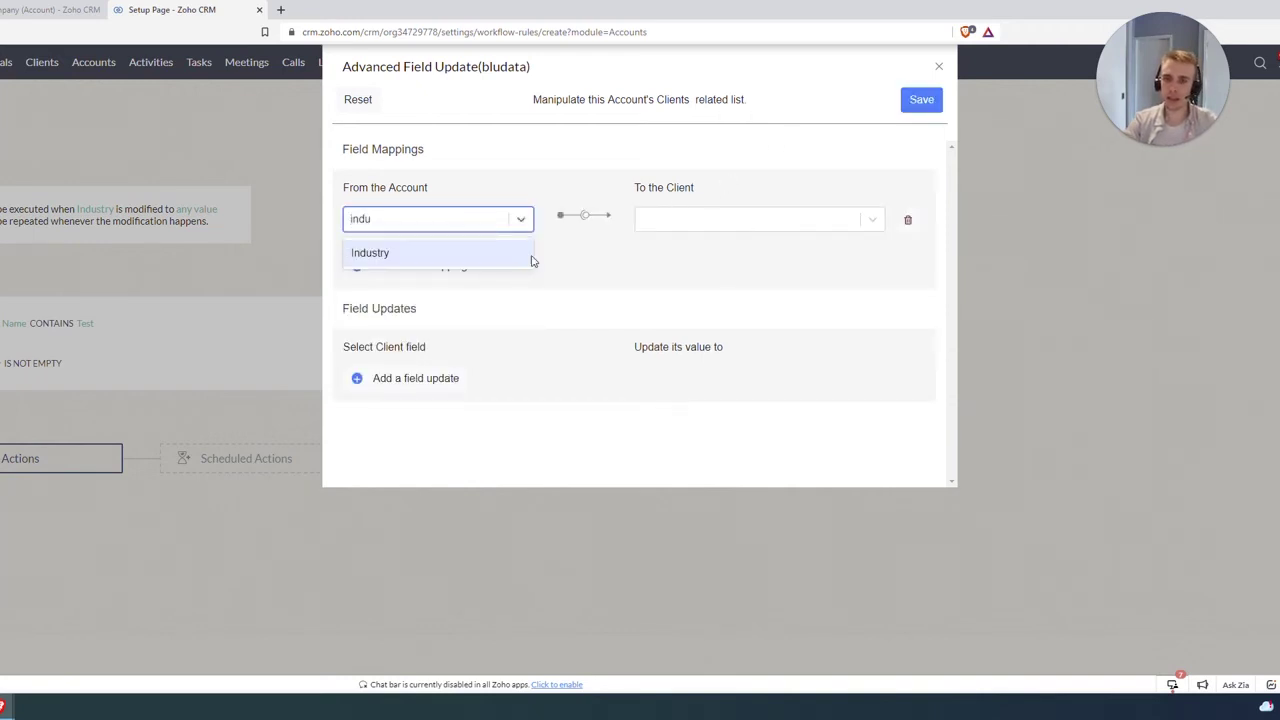
left_click(476, 256)
left_click(657, 230)
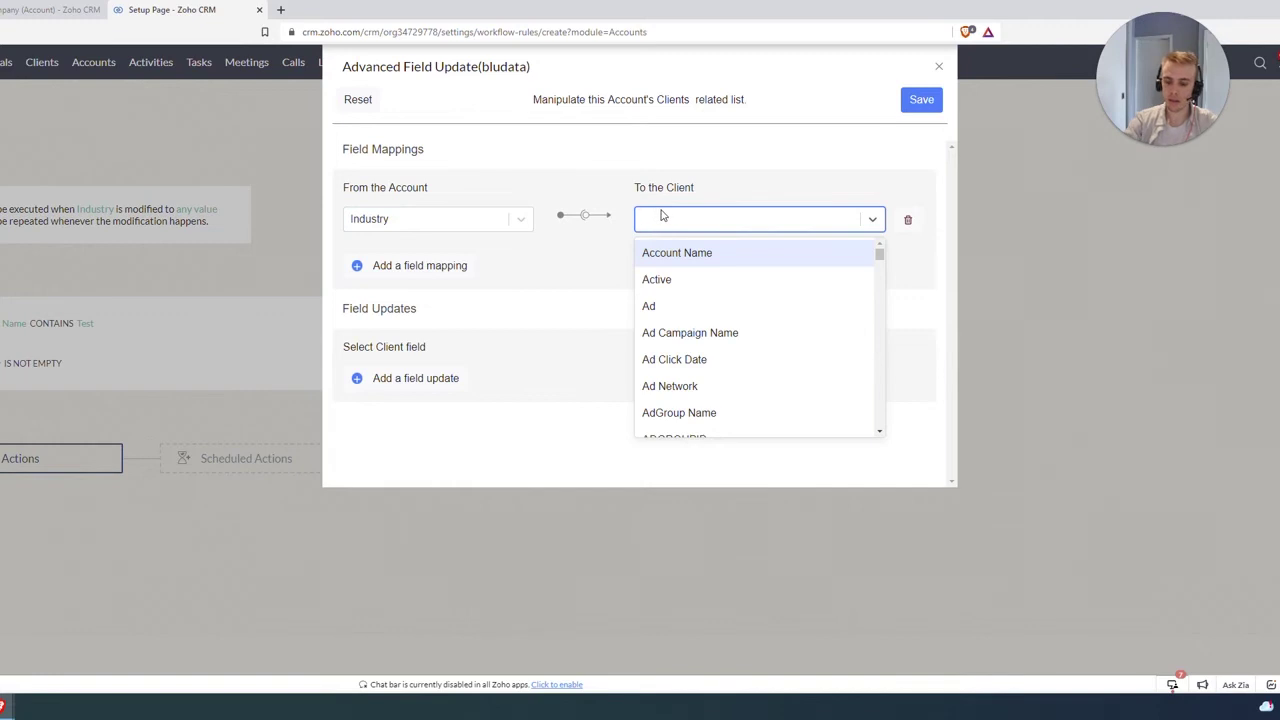
type("neto")
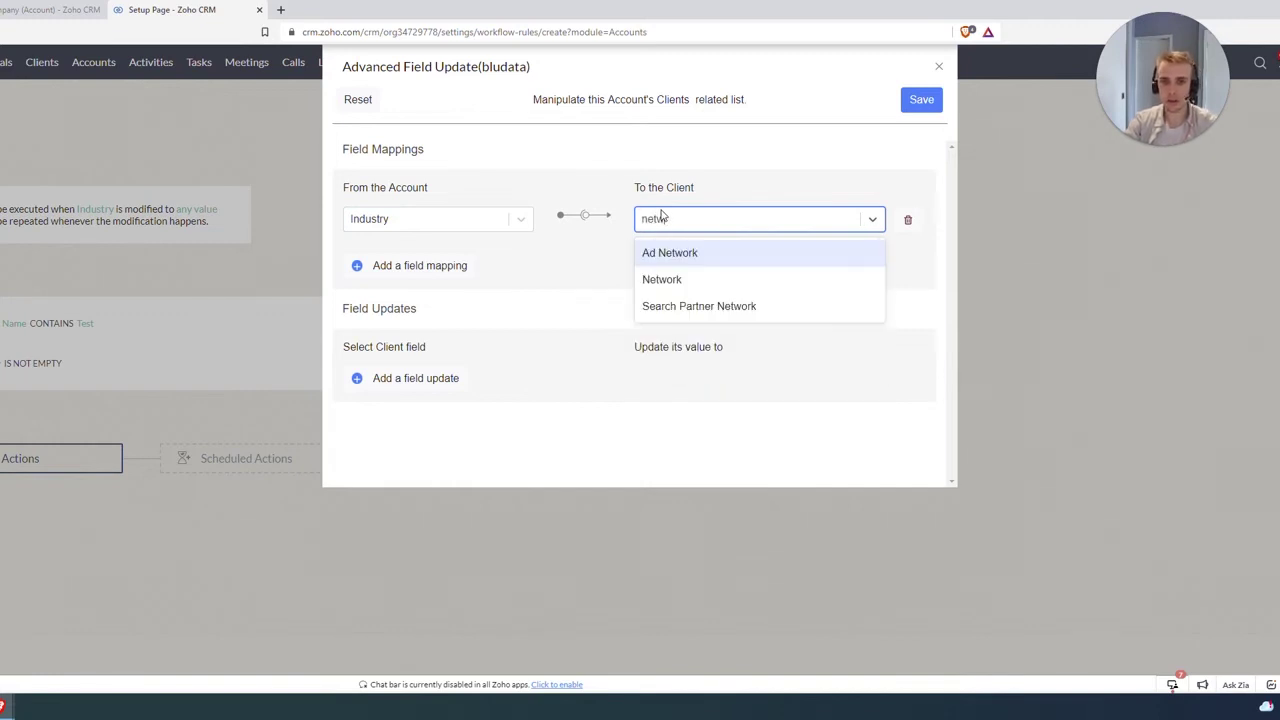
left_click(670, 279)
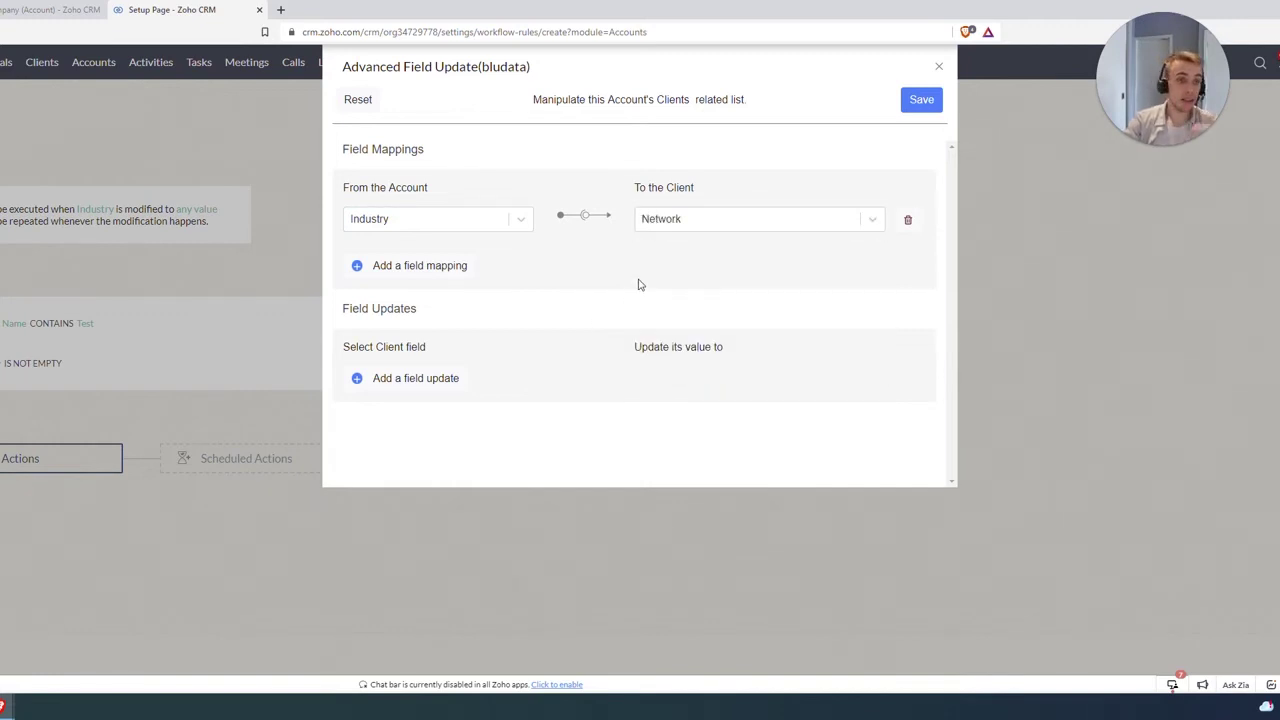
- Add a field update that sets the client's First Name to a sample name, and delete that update row
left_click(449, 377)
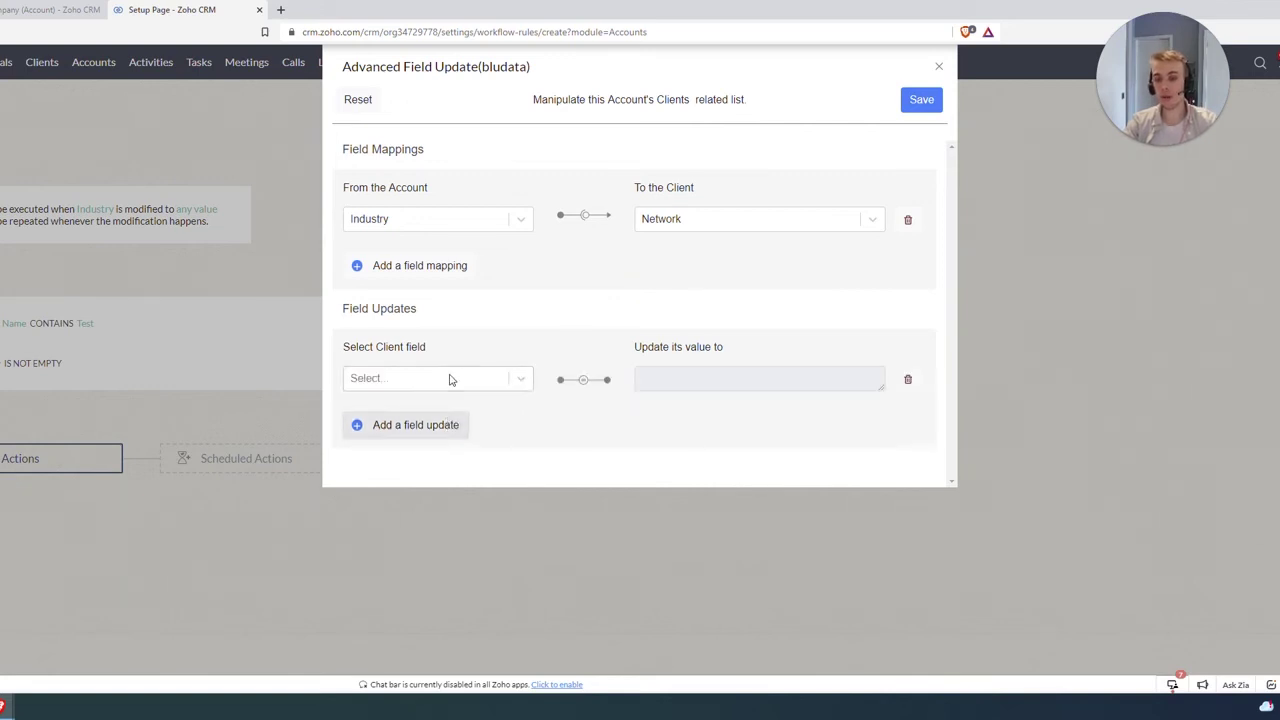
left_click(449, 378)
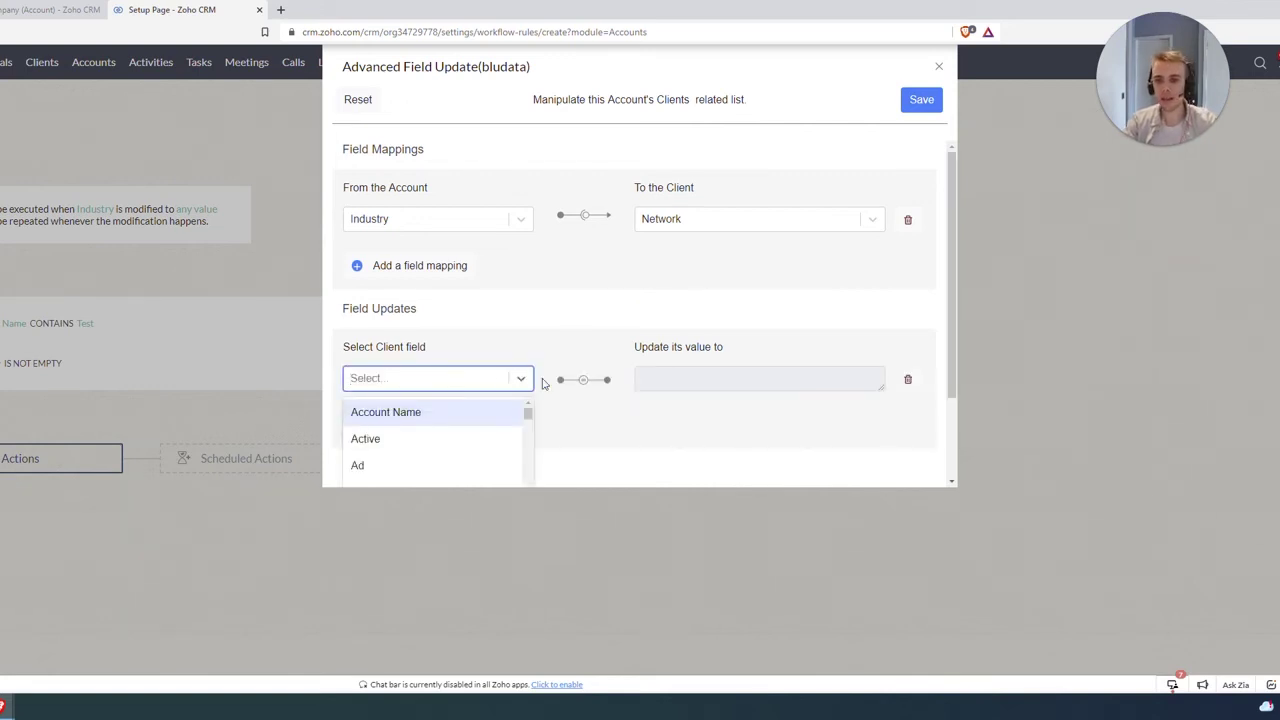
scroll(543, 383, "down", 1)
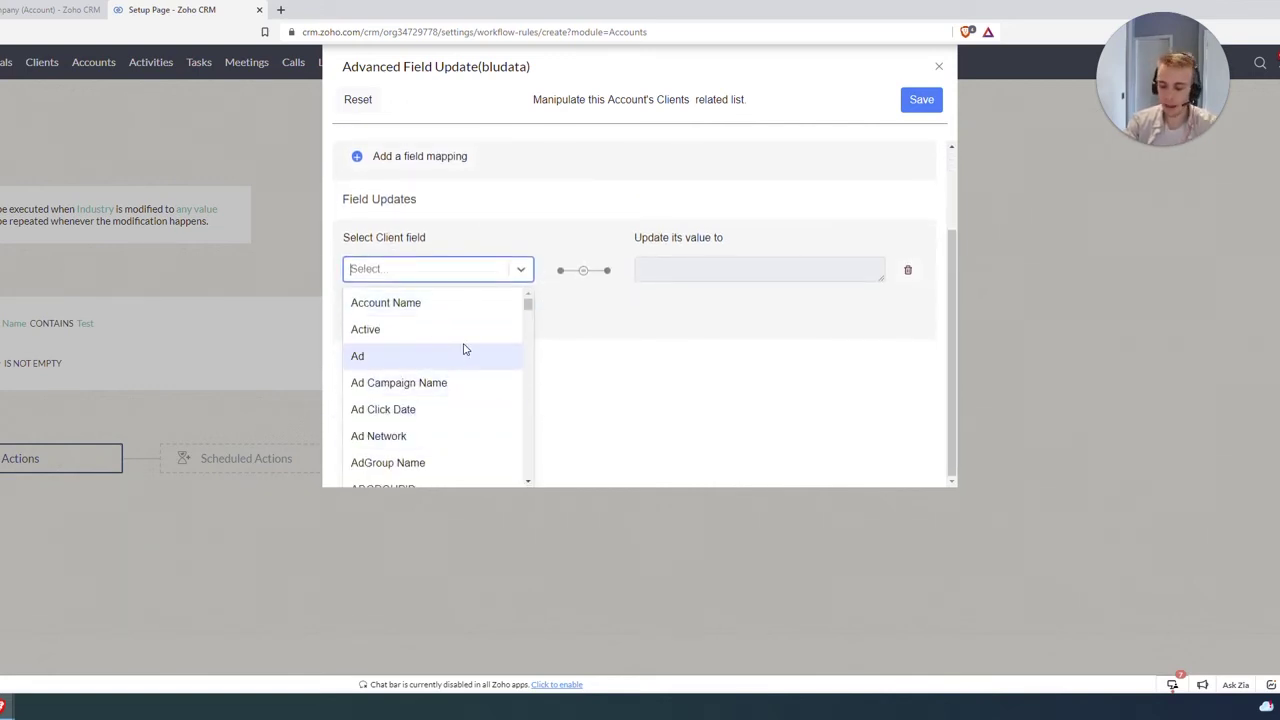
type("Fir")
left_click(414, 409)
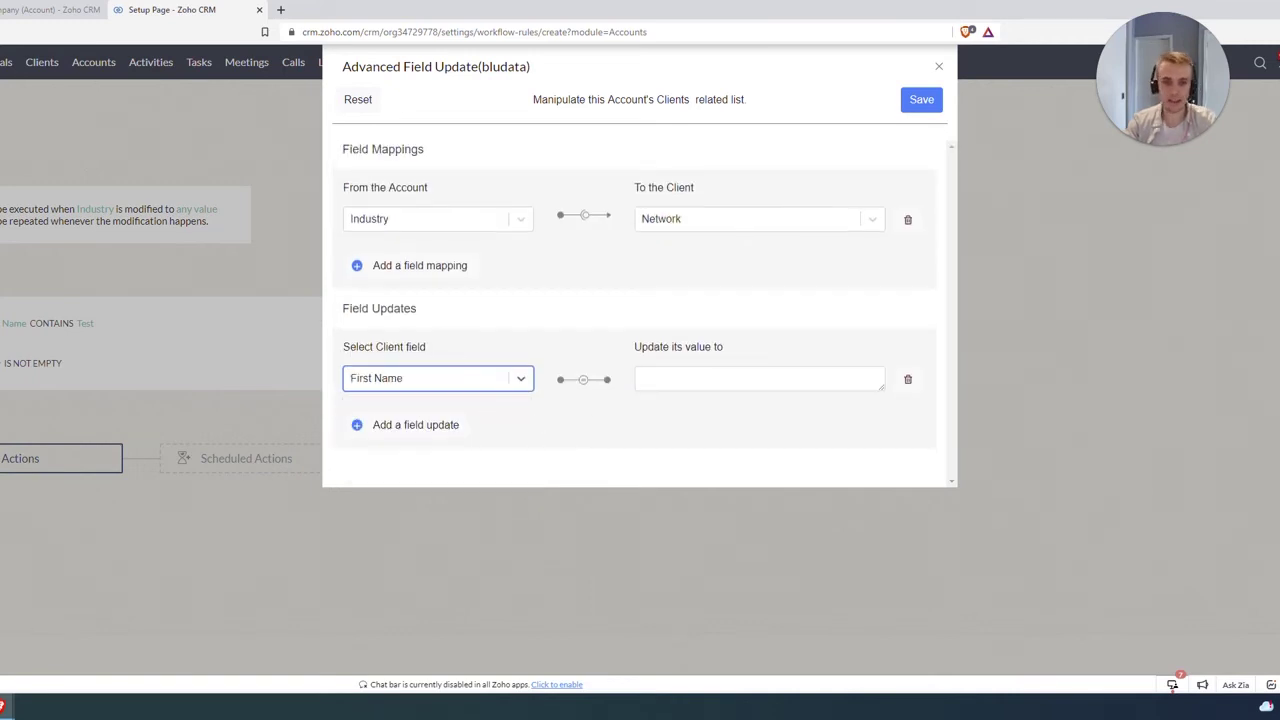
left_click(759, 378)
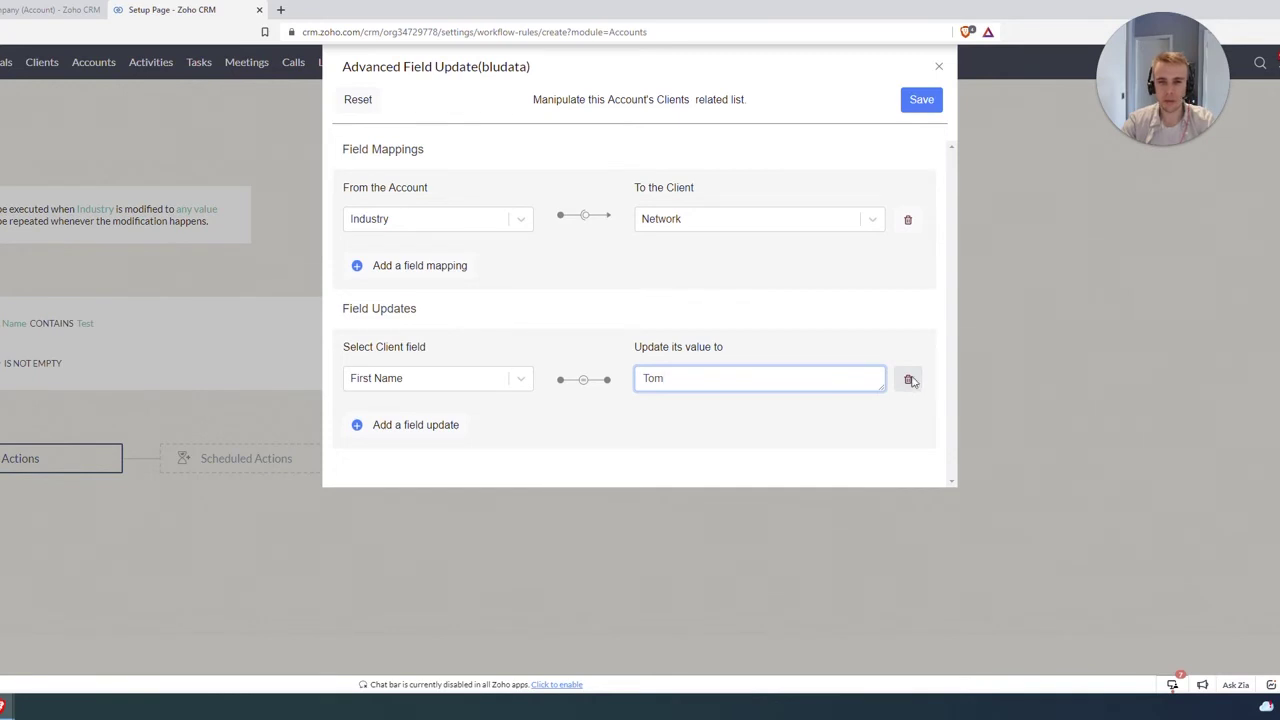
left_click(908, 379)
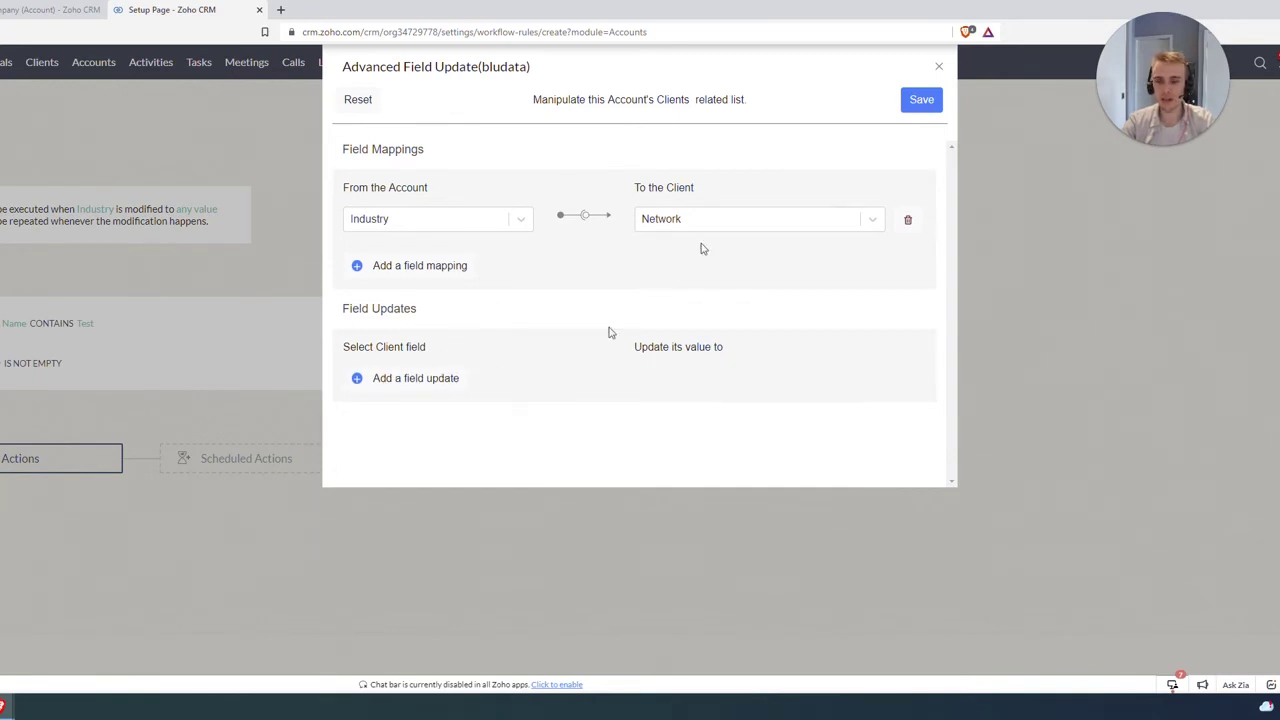
- Save the field mapping, name the action "Update Contact network with Account industry", and associate it with the rule
left_click(921, 99)
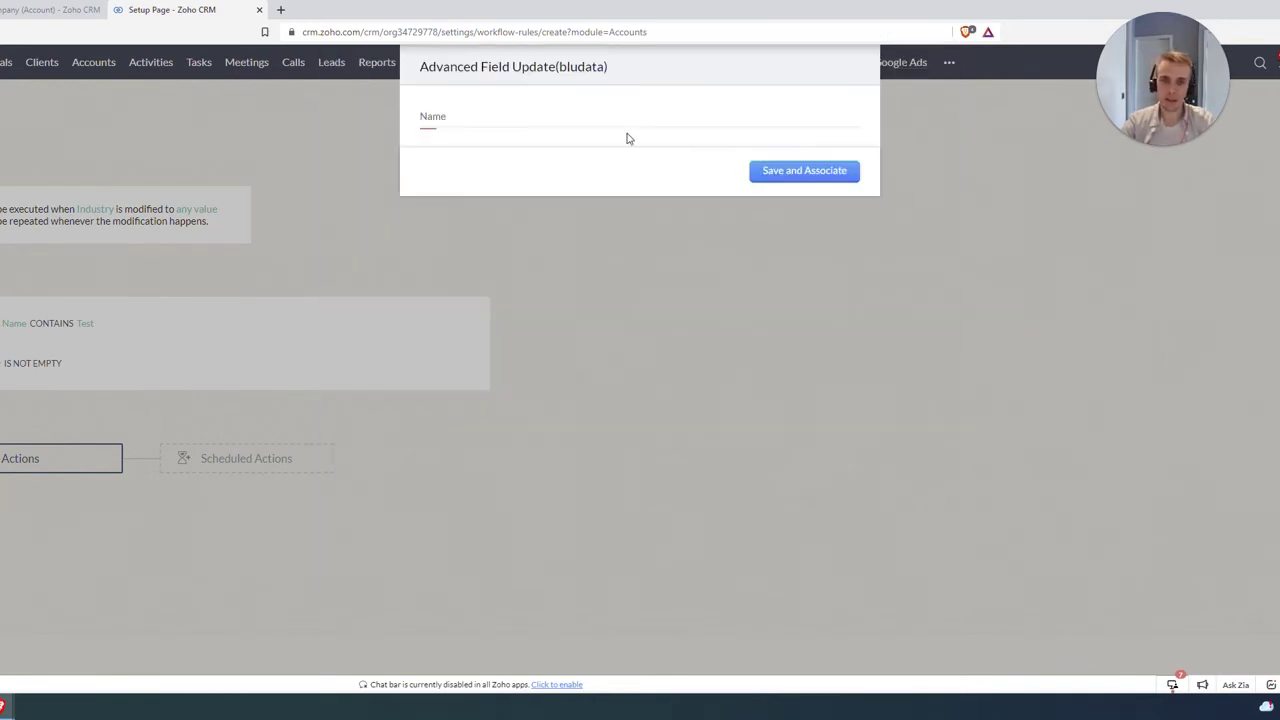
left_click(632, 120)
type("Update n")
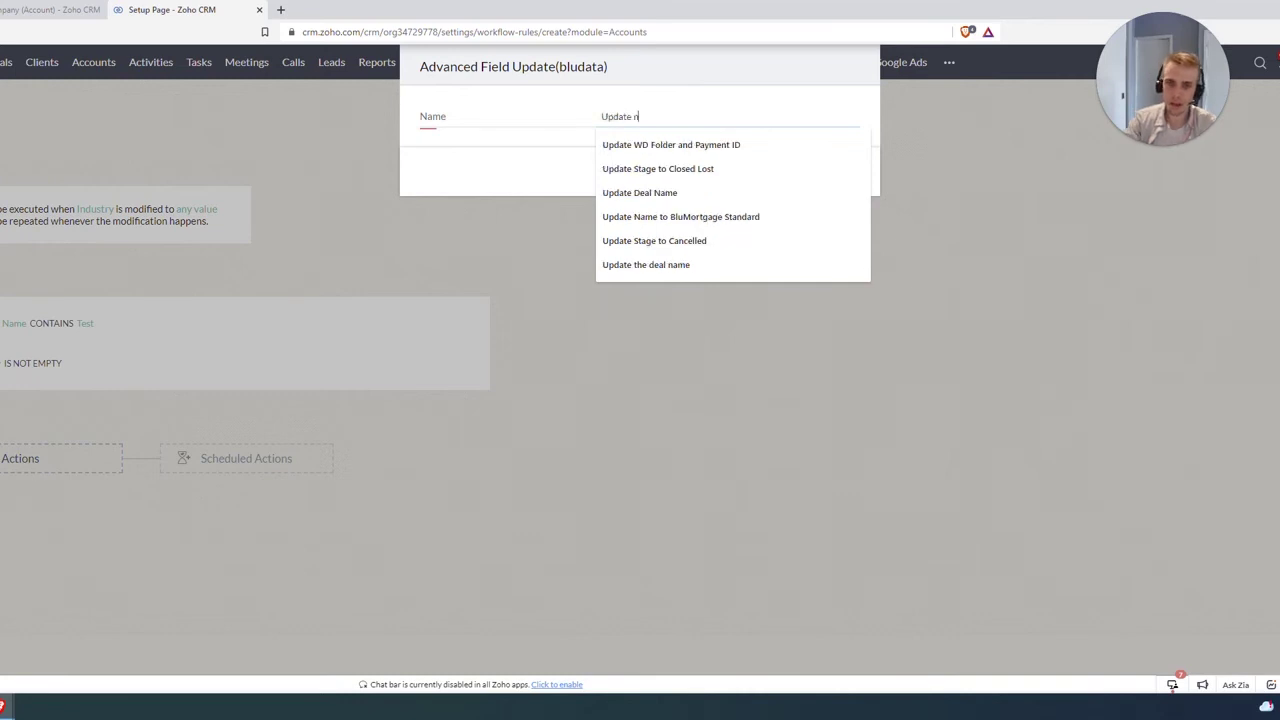
type("etwork with Accoun")
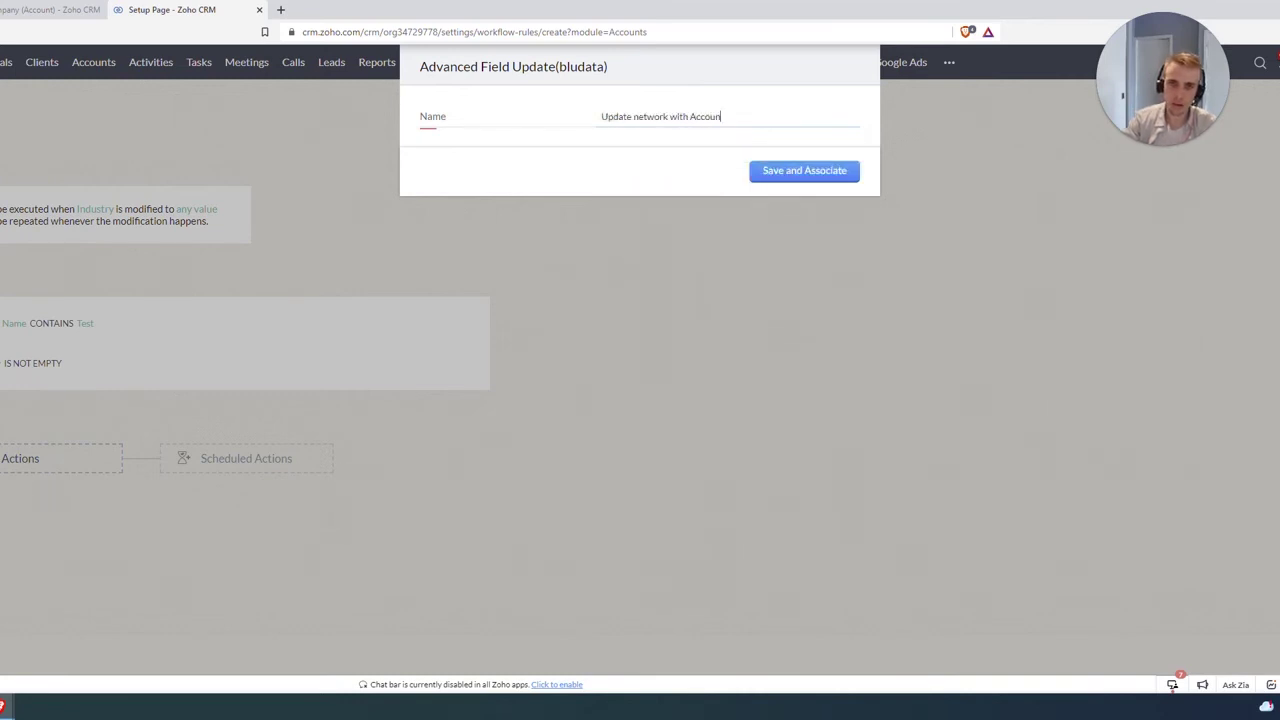
type("t industry")
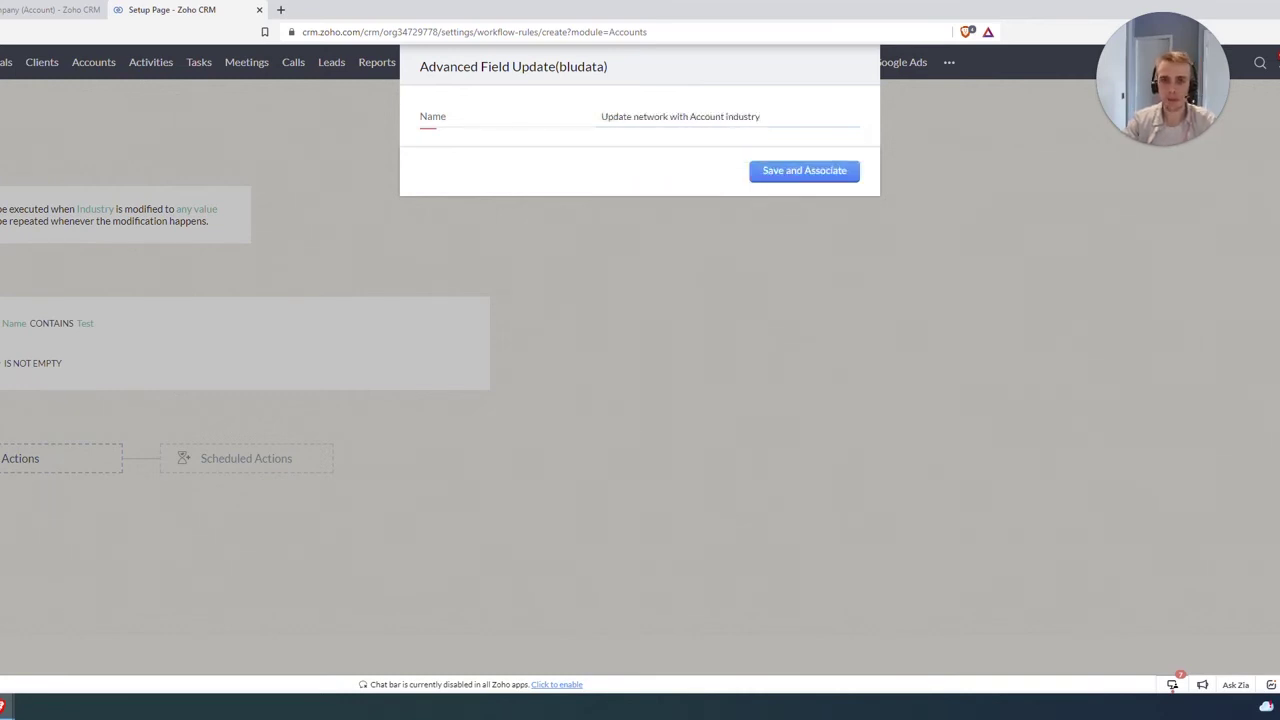
type("Contact")
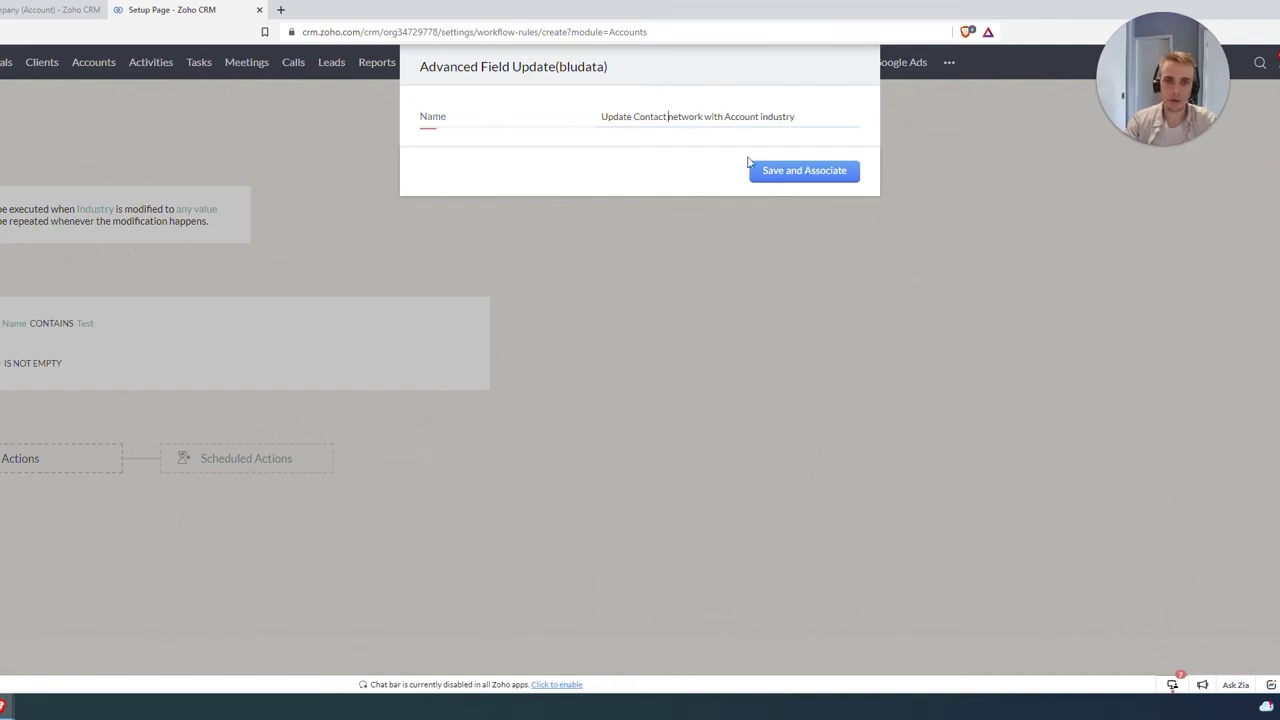
left_click(769, 174)
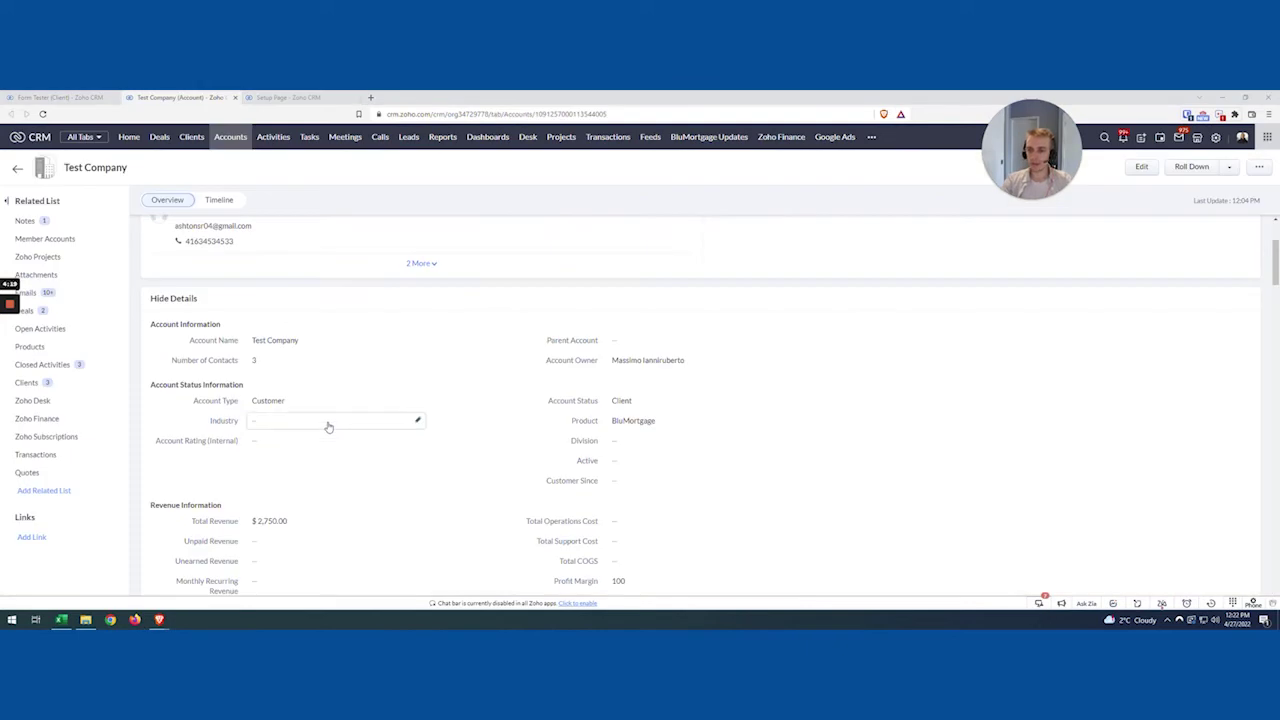
- Set the Industry of the Test Company account to Fitness and save the field
left_click(328, 424)
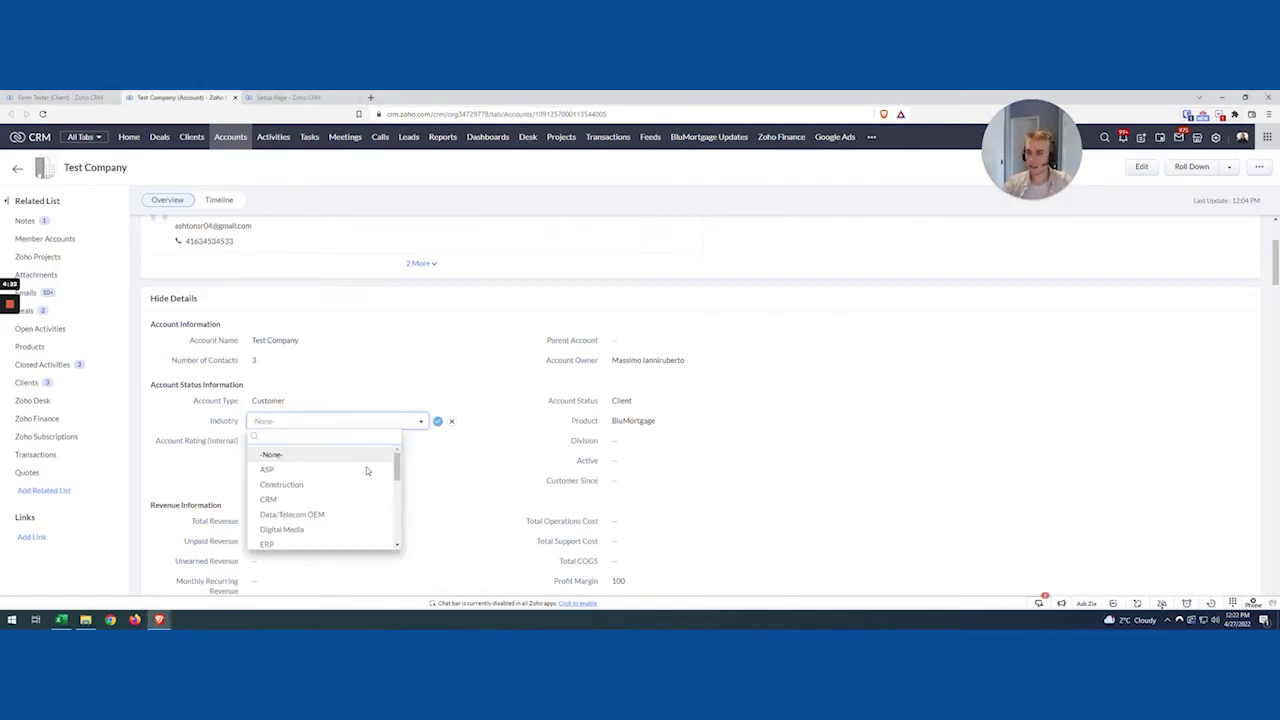
scroll(331, 517, "down", 2)
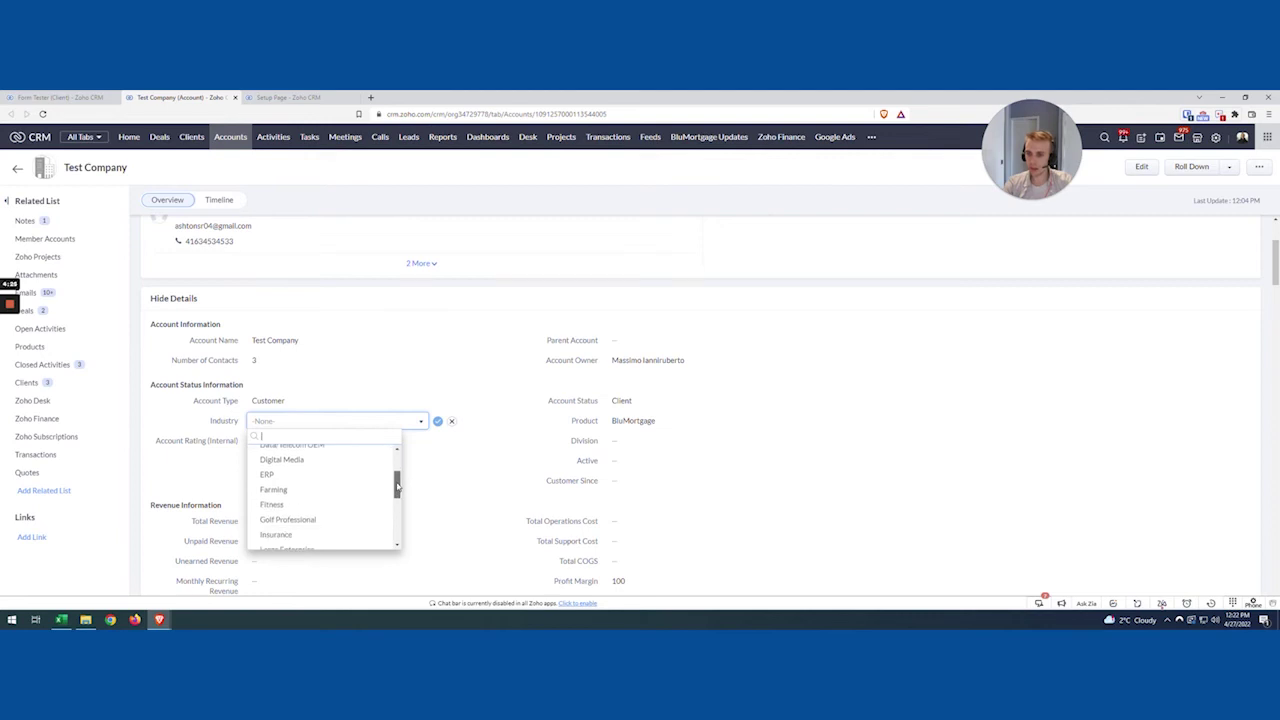
left_click(319, 505)
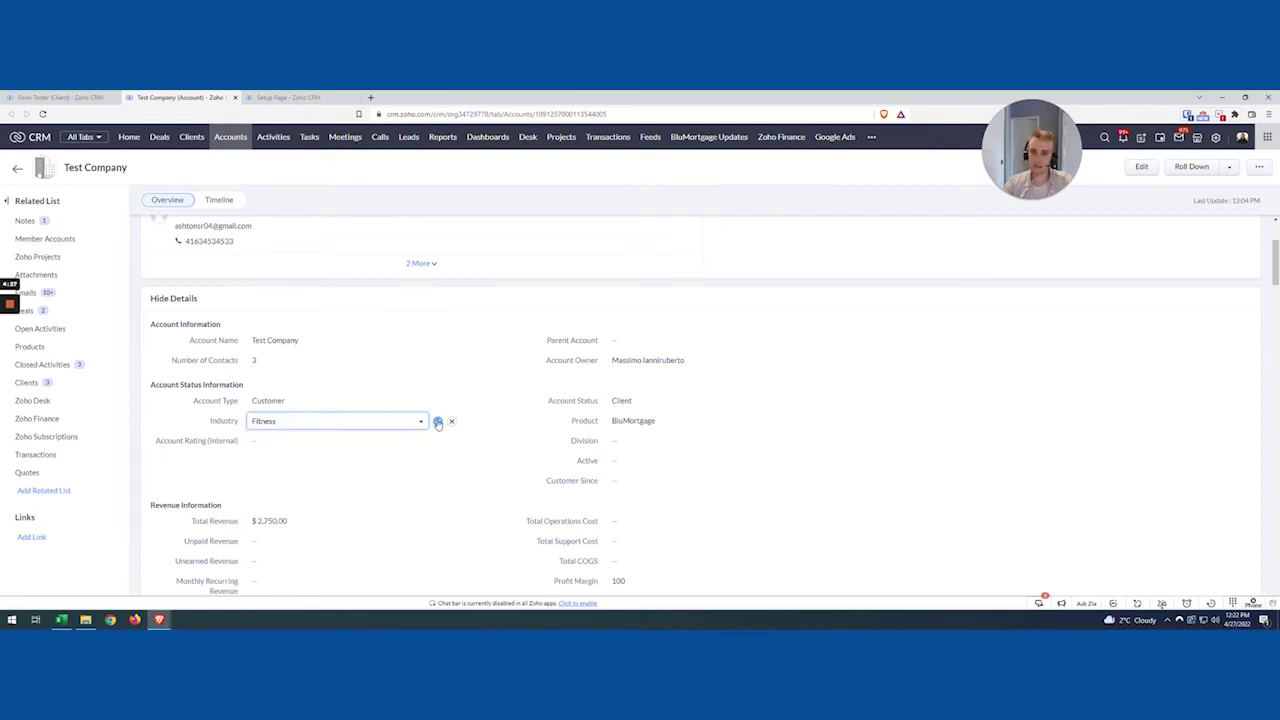
left_click(437, 422)
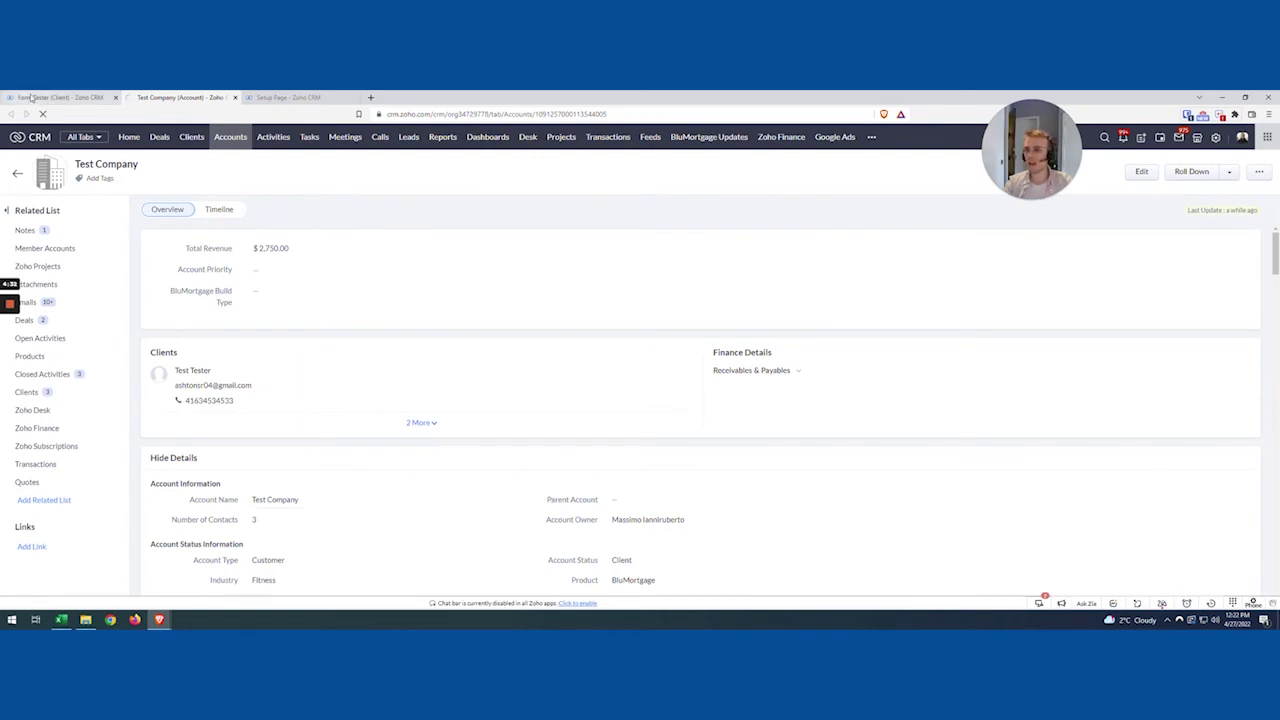
- Switch to the open client record of Test Company and reload it
key("ctrl+shift+Tab")
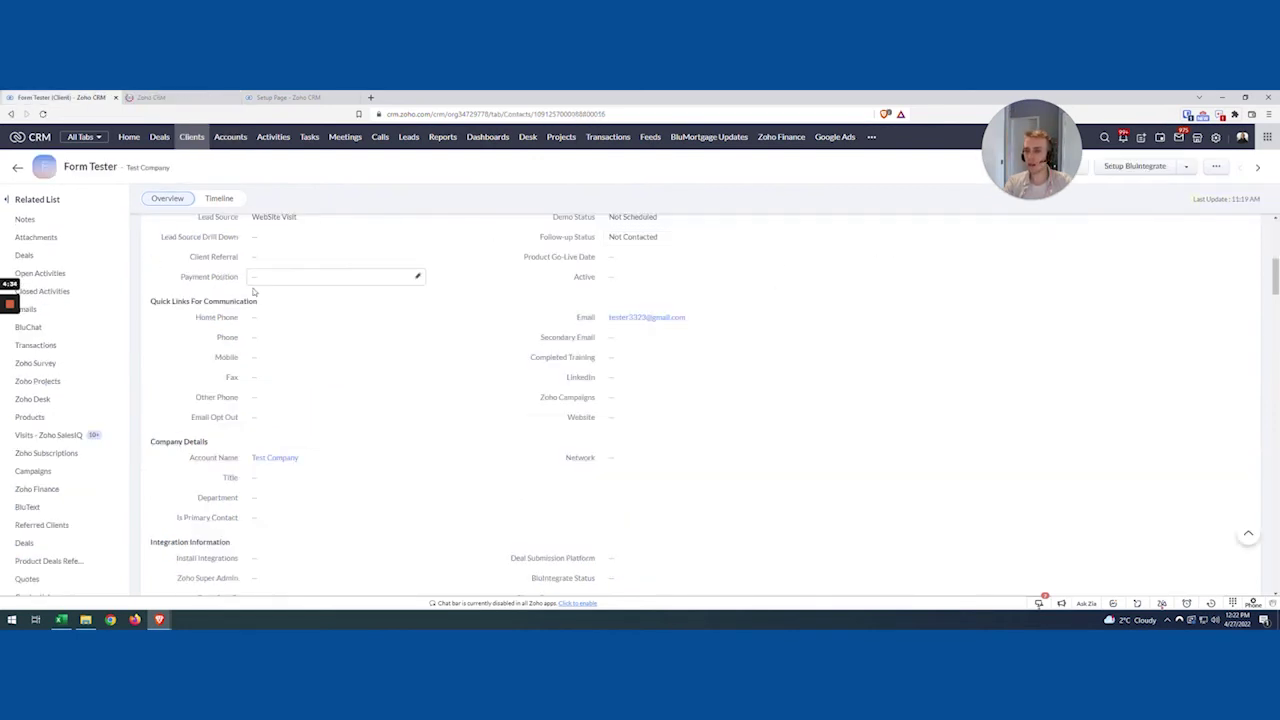
scroll(386, 454, "up", 2)
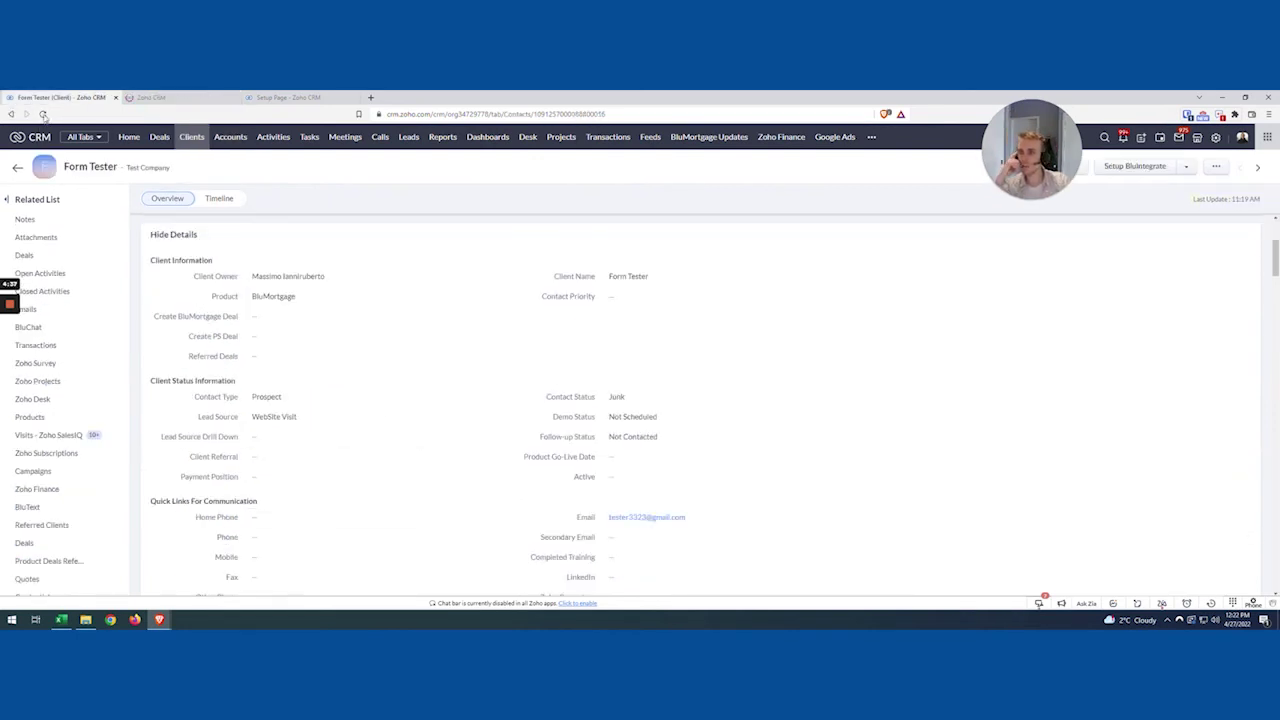
left_click(43, 115)
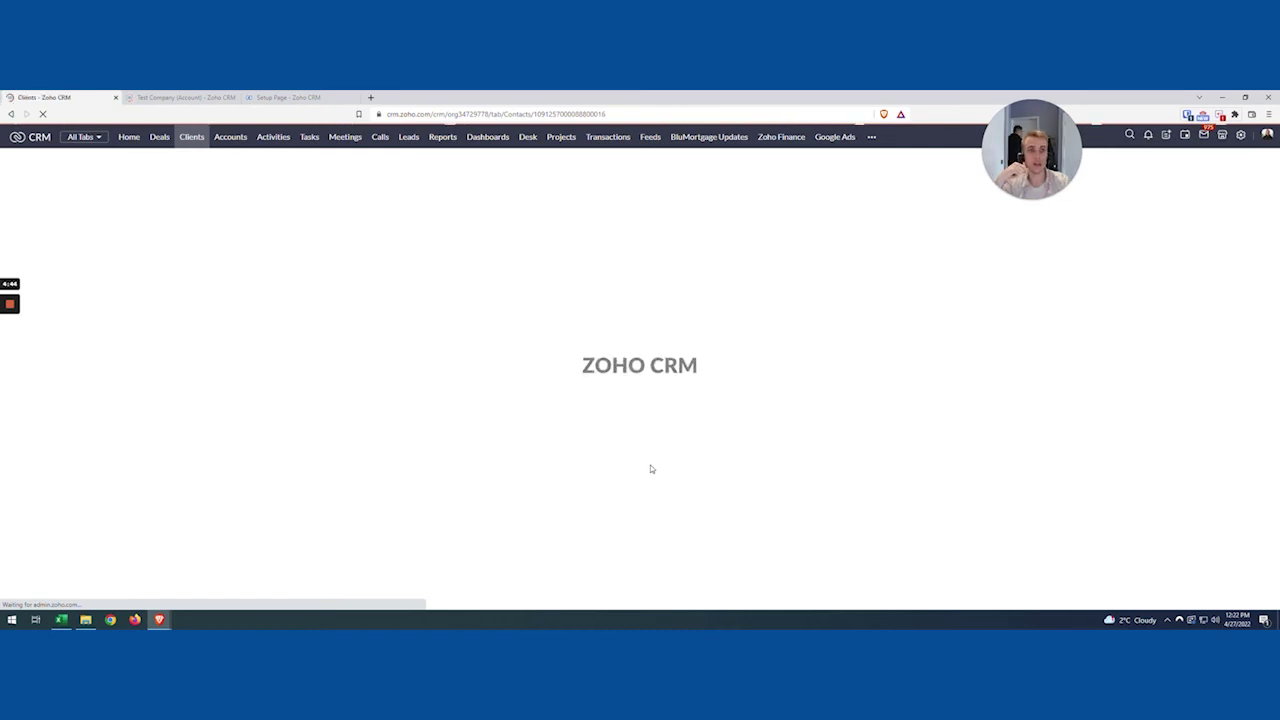
- Check the Test Company account's timeline history for the workflow action triggered by the Industry change
left_click(180, 97)
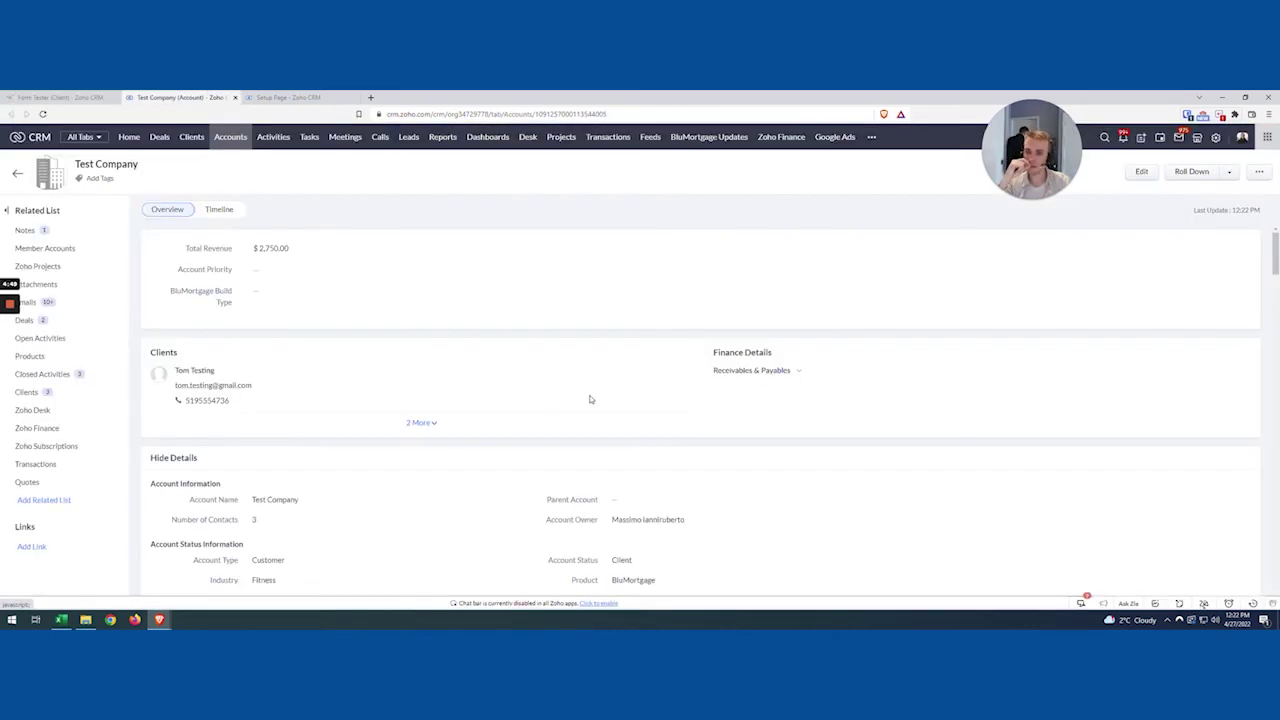
scroll(592, 394, "down", 5)
left_click(214, 200)
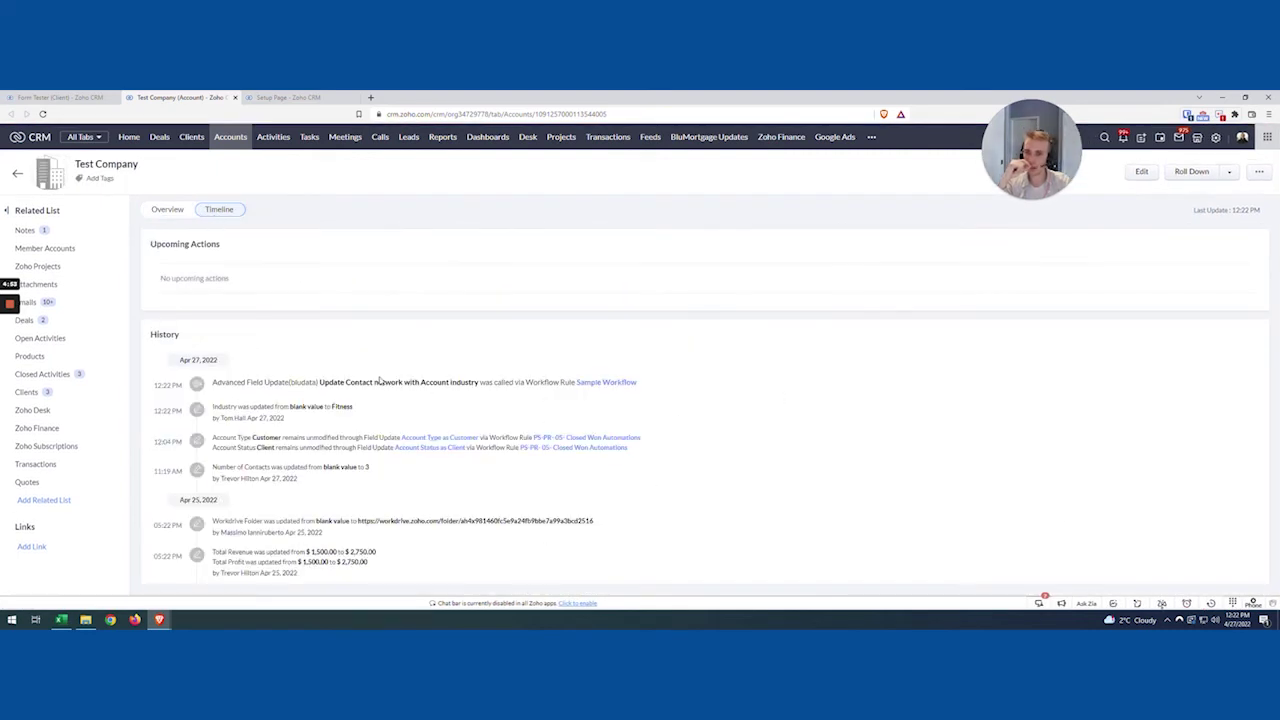
left_click_drag(322, 382, 452, 383)
left_click(514, 380)
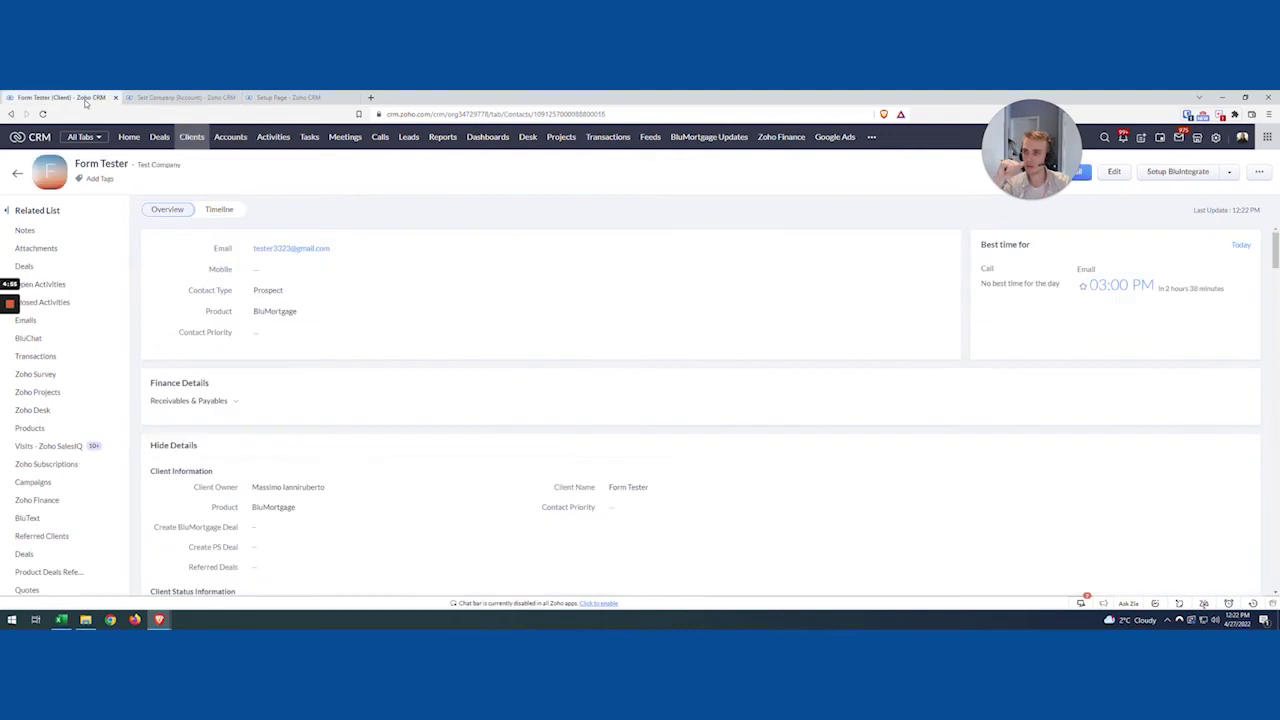
- Check the Network update in the reloaded client record's timeline and its Network field under Company Details
left_click(217, 209)
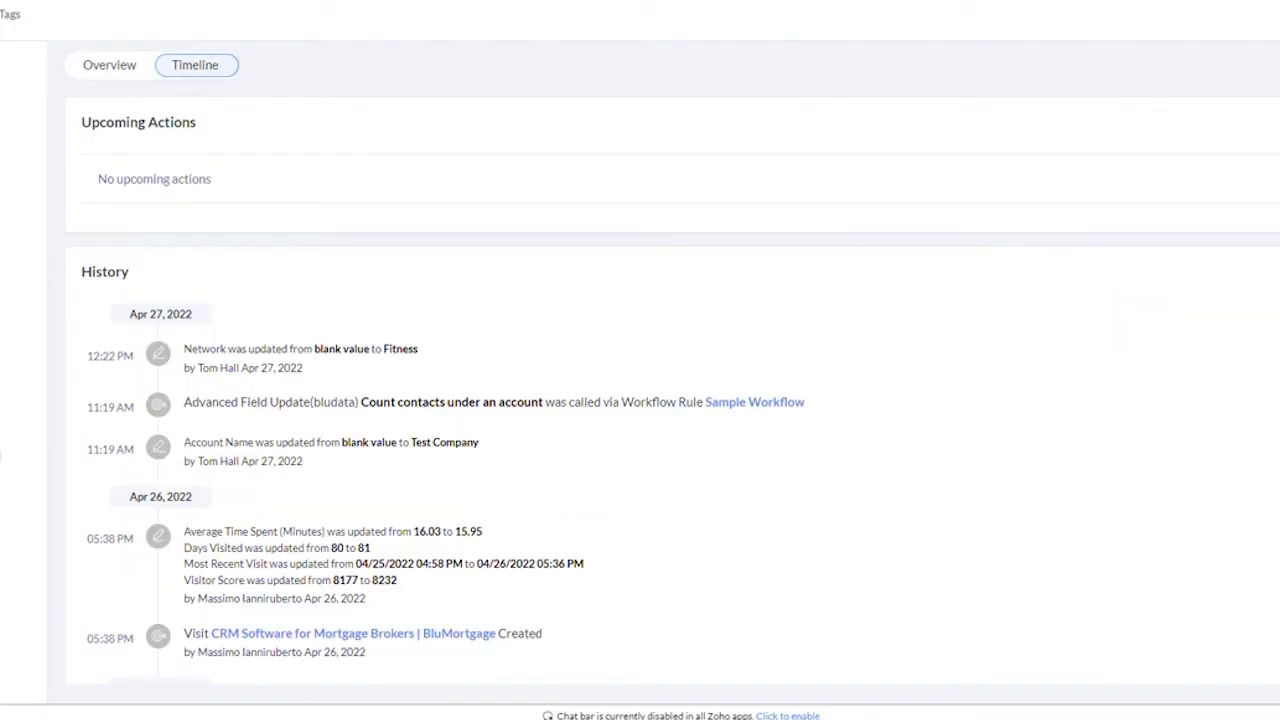
left_click_drag(228, 350, 430, 352)
left_click(430, 352)
left_click(118, 64)
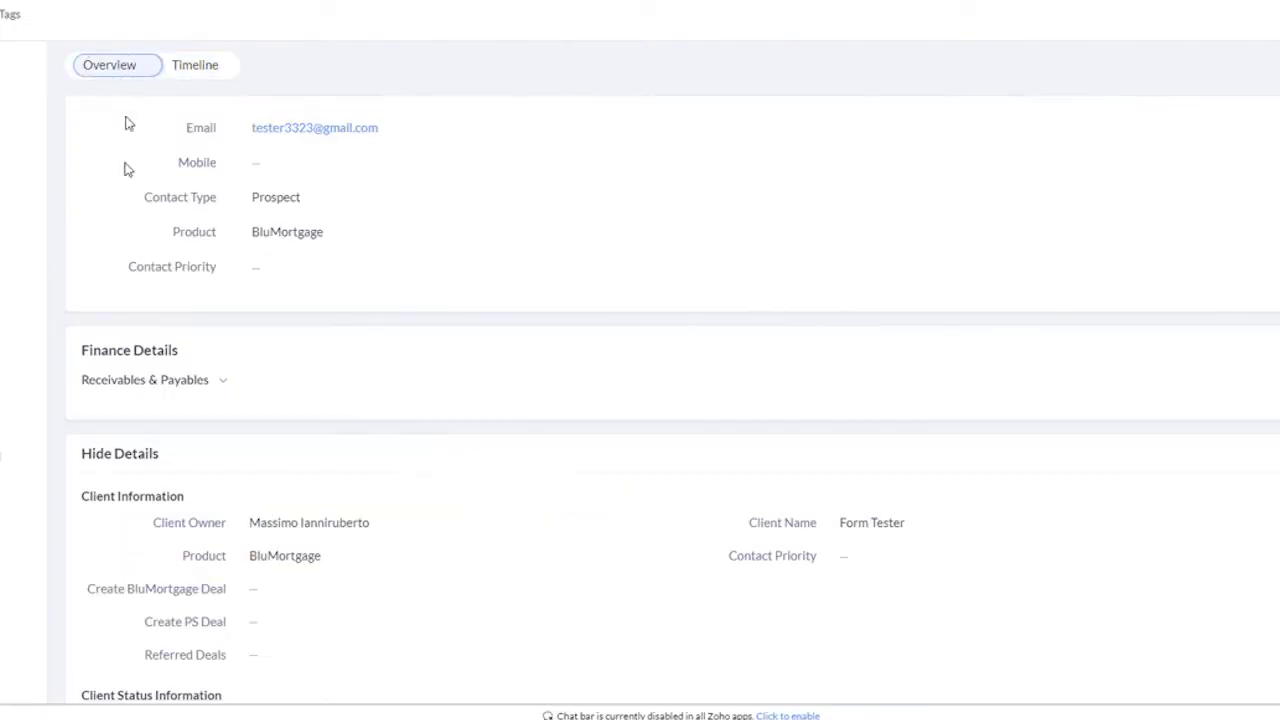
scroll(563, 566, "down", 8)
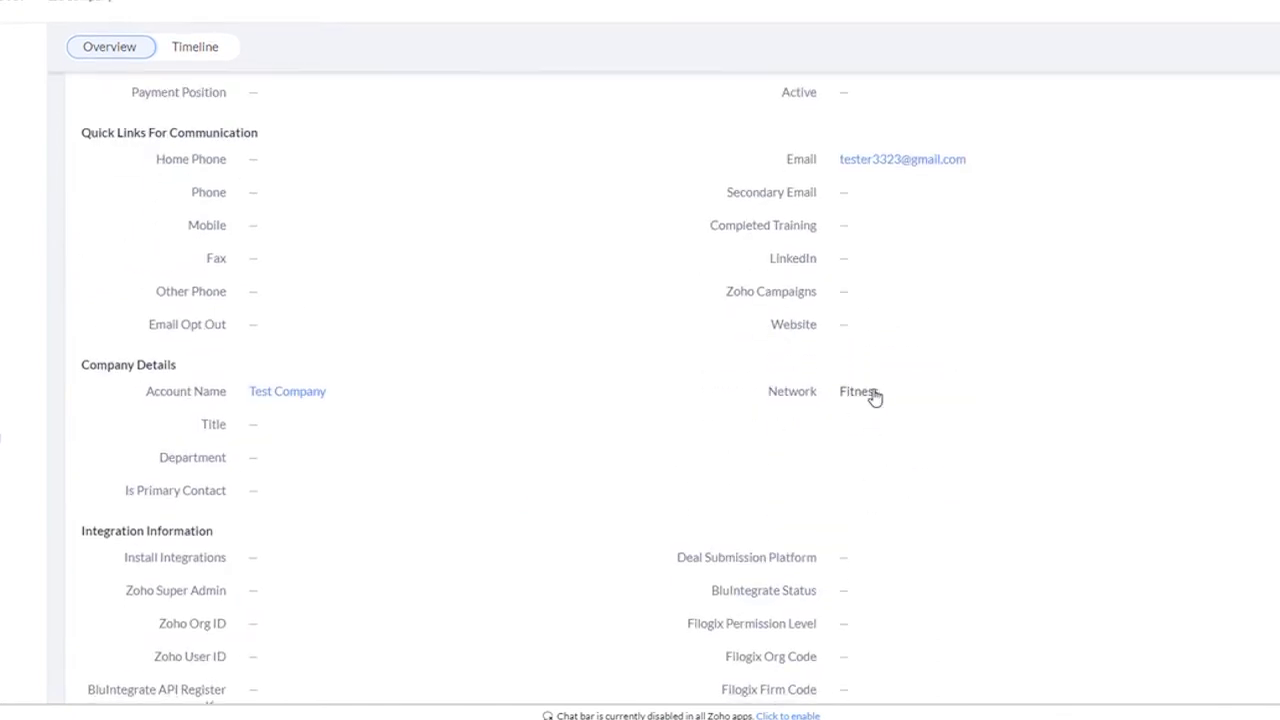
scroll(360, 157, "up", 2)
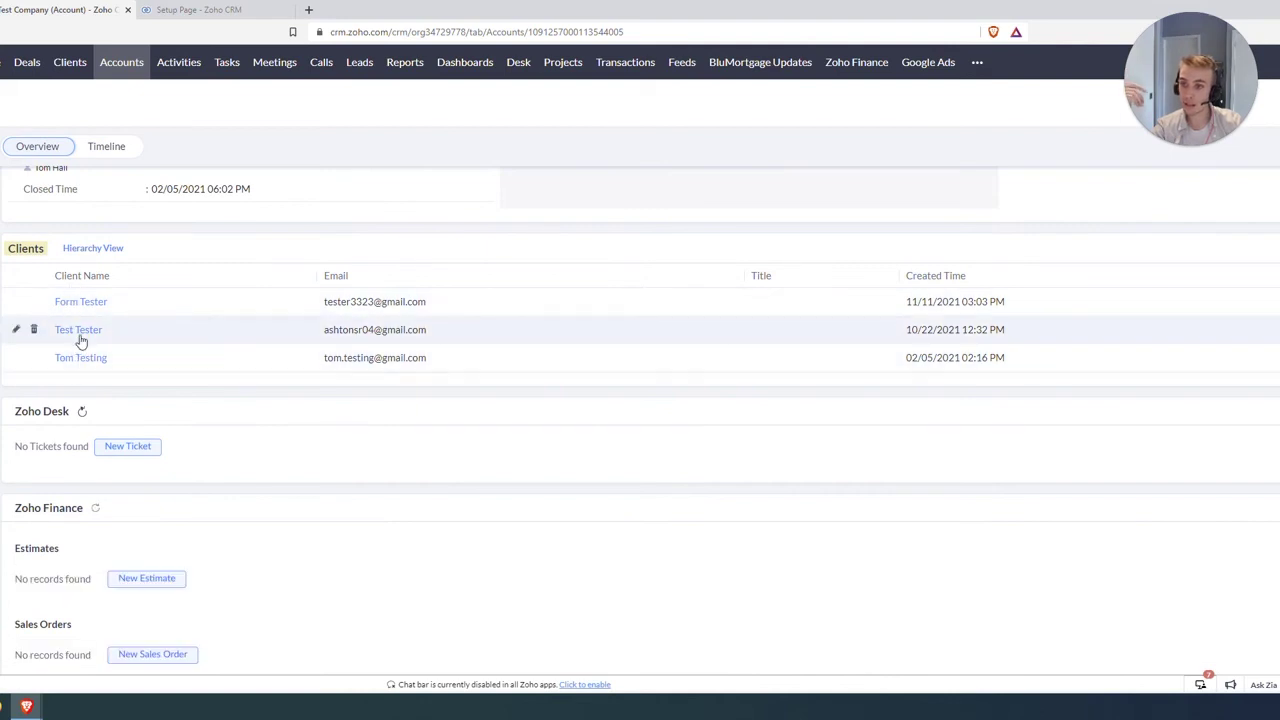
- Open the last client in the Test Company account's Clients list and check its Network field
left_click(81, 359)
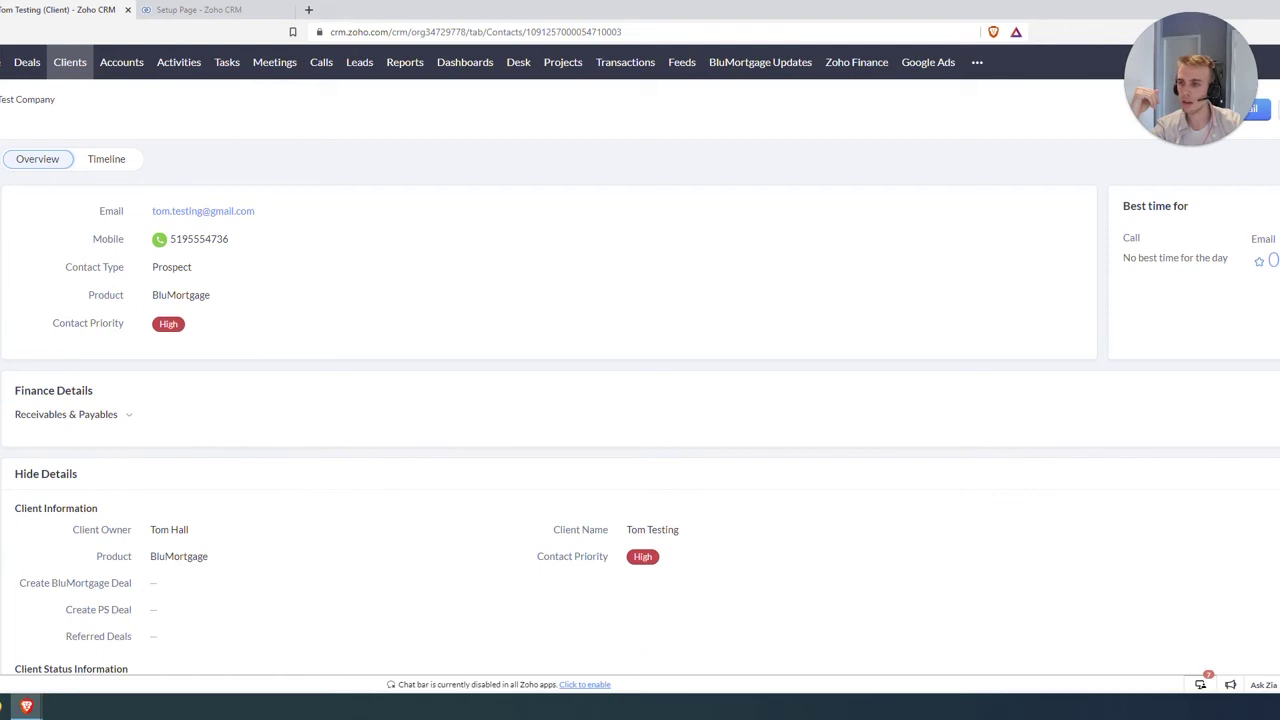
scroll(620, 380, "down", 6)
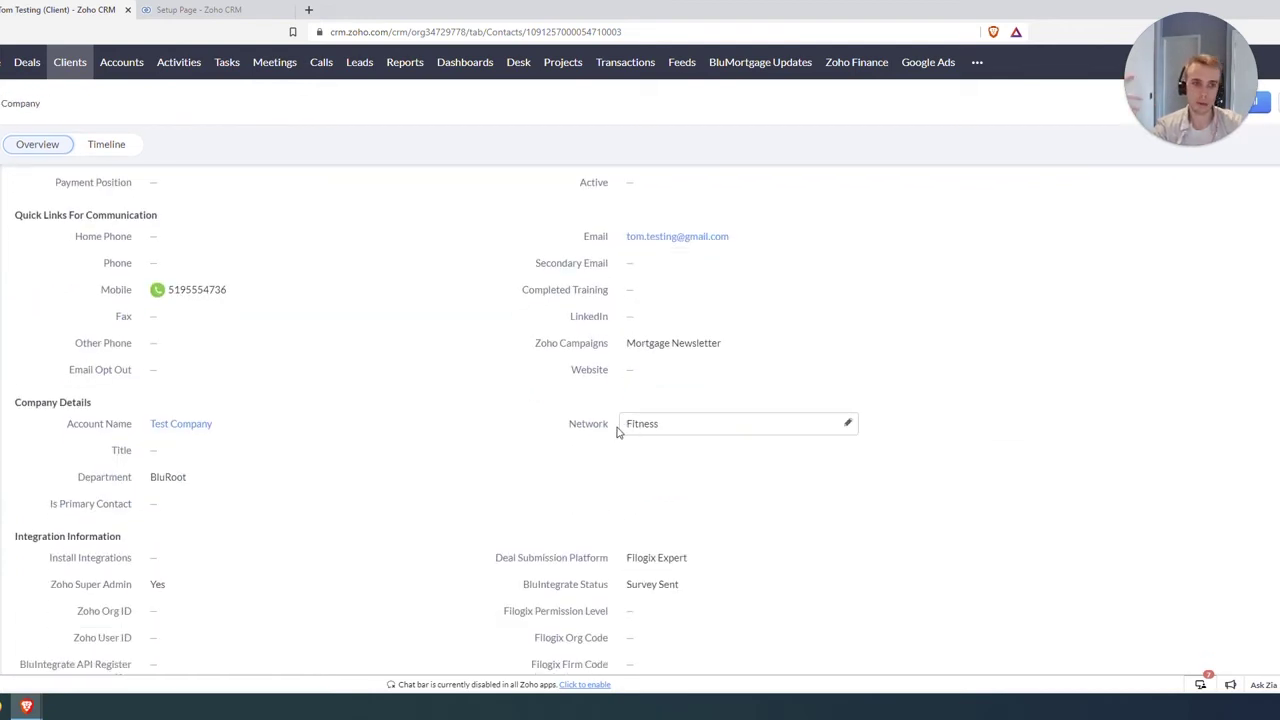
left_click_drag(1153, 90, 898, 90)
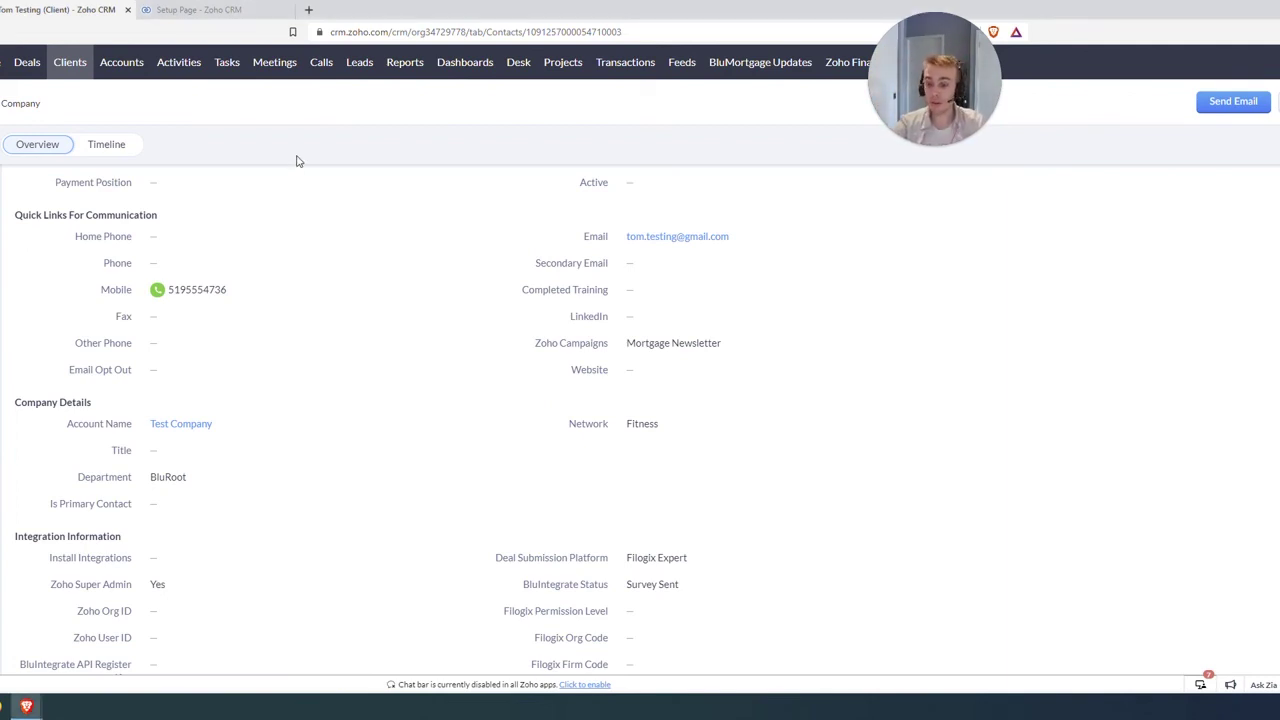
- Open bluroot.ca/wes in a new browser tab and review the Workflow Enhancement Suite page through its setup steps to the Download WES section
key("ctrl+t")
type("bluroot.ca/w")
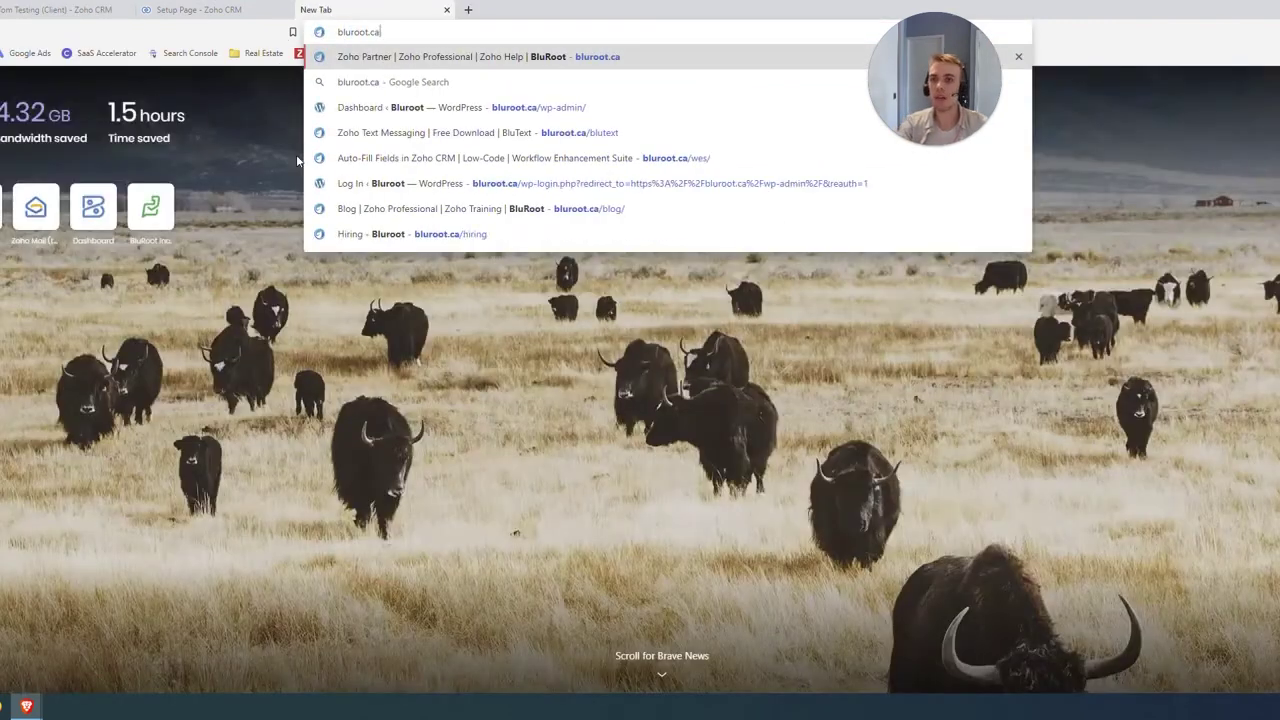
type("es")
key("Return")
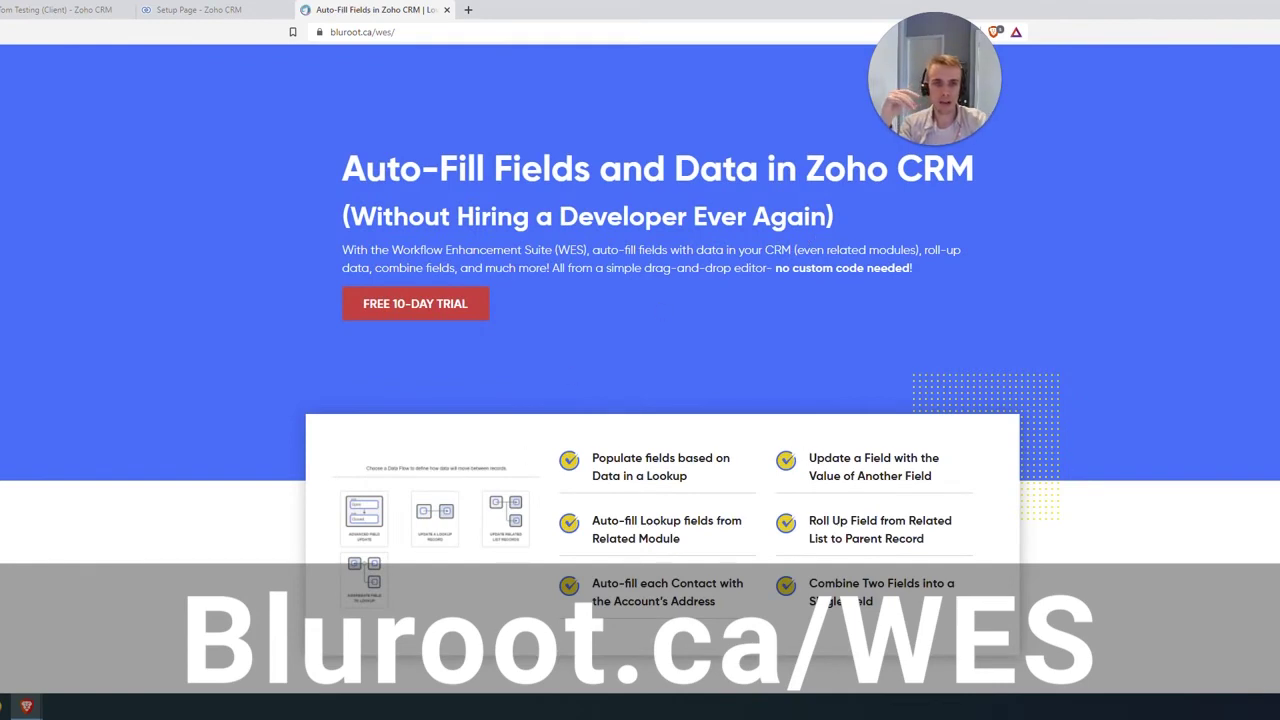
scroll(640, 400, "down", 9)
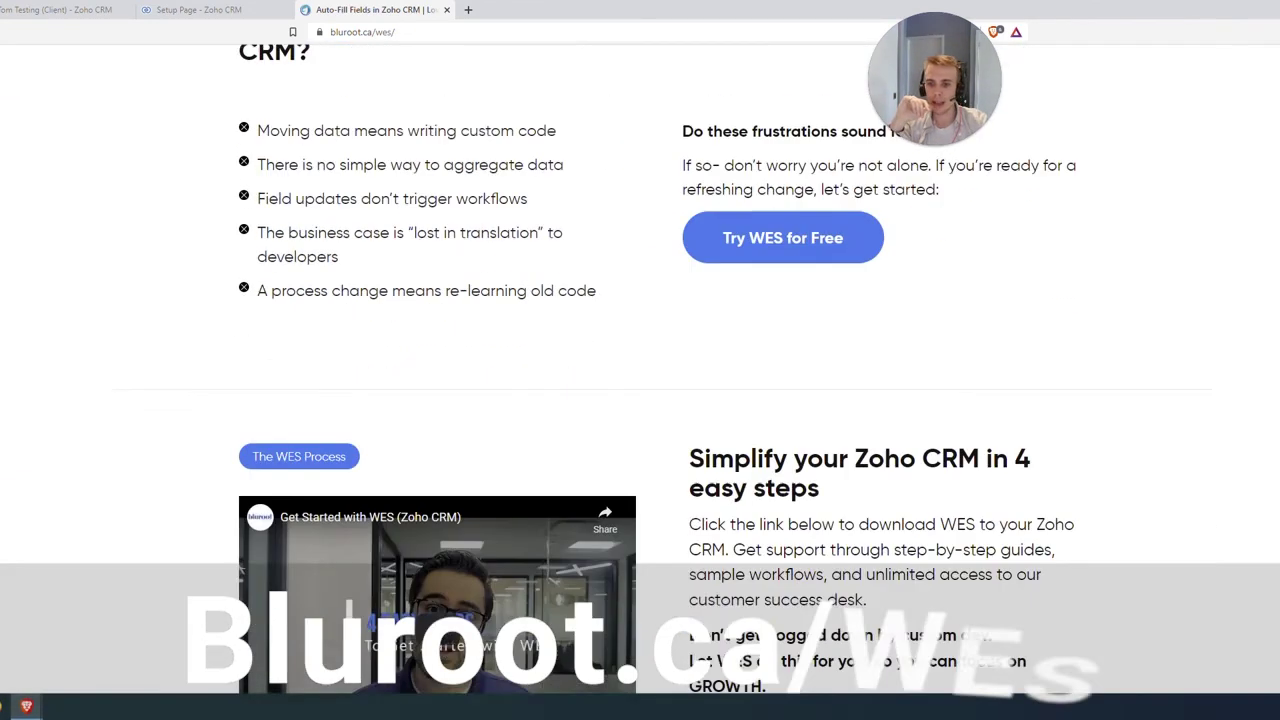
scroll(585, 405, "down", 7)
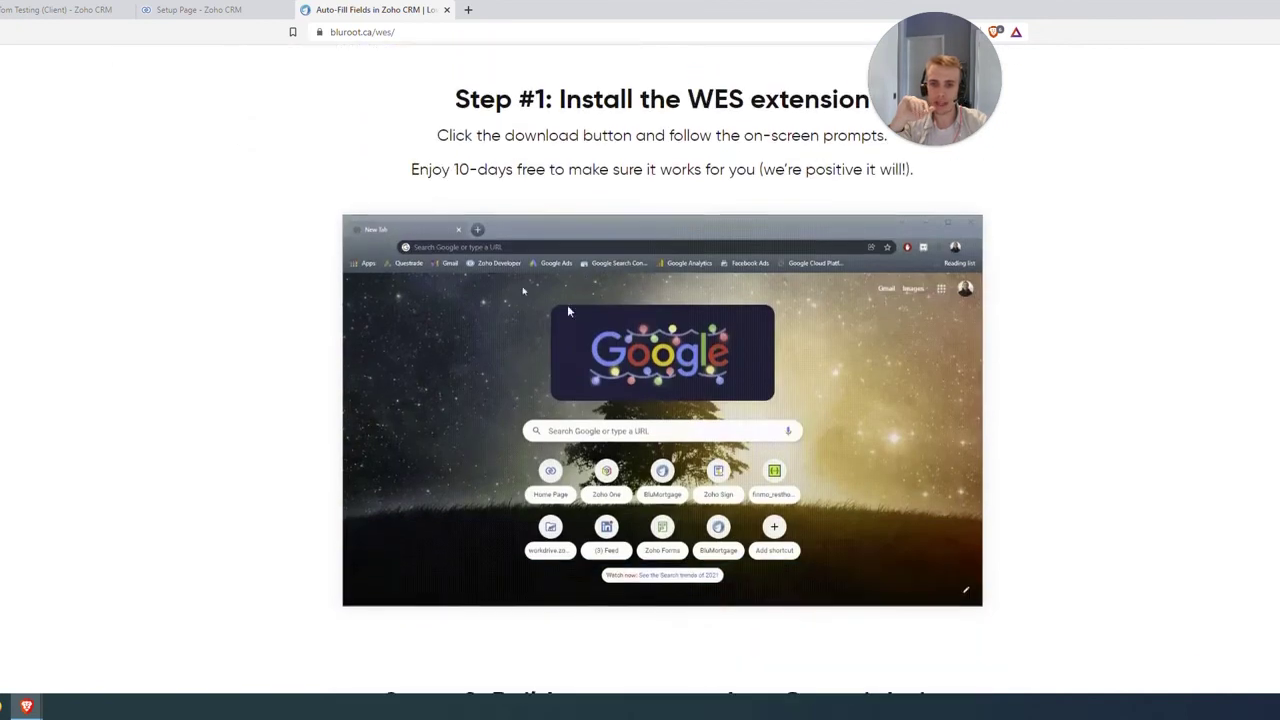
scroll(626, 372, "down", 15)
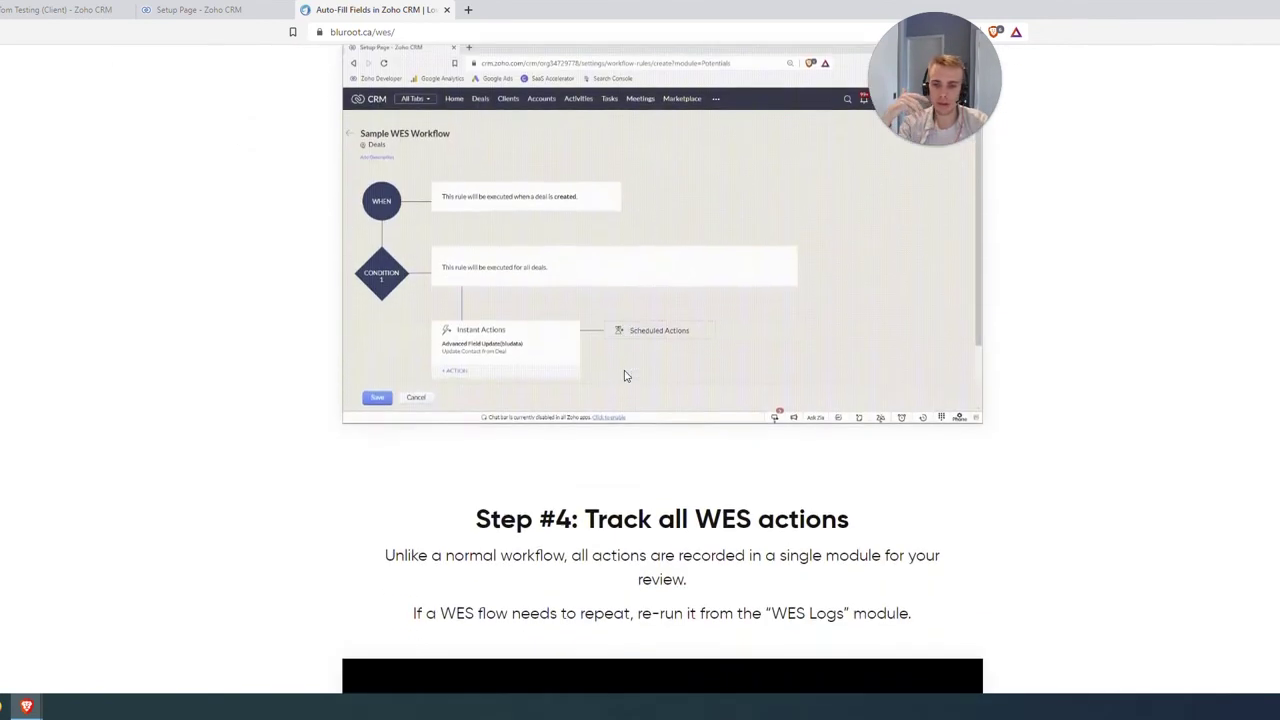
scroll(624, 373, "down", 8)
scroll(640, 400, "down", 1)
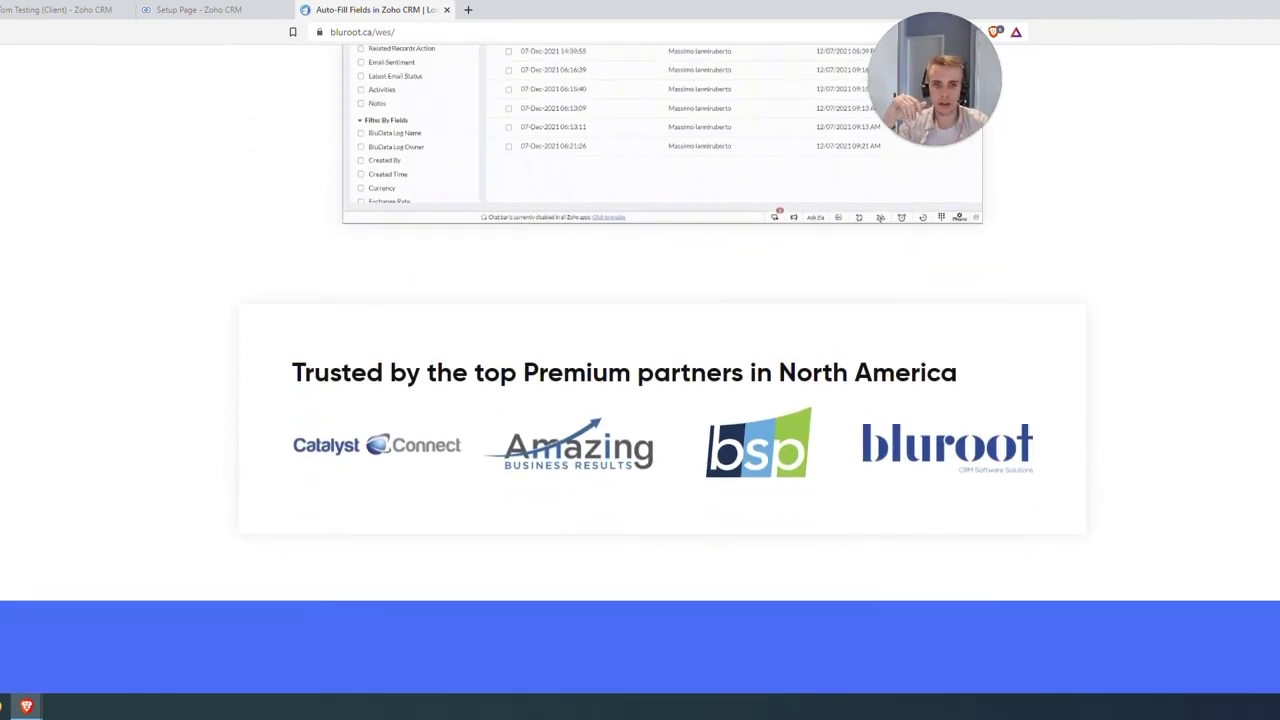
scroll(686, 430, "down", 7)
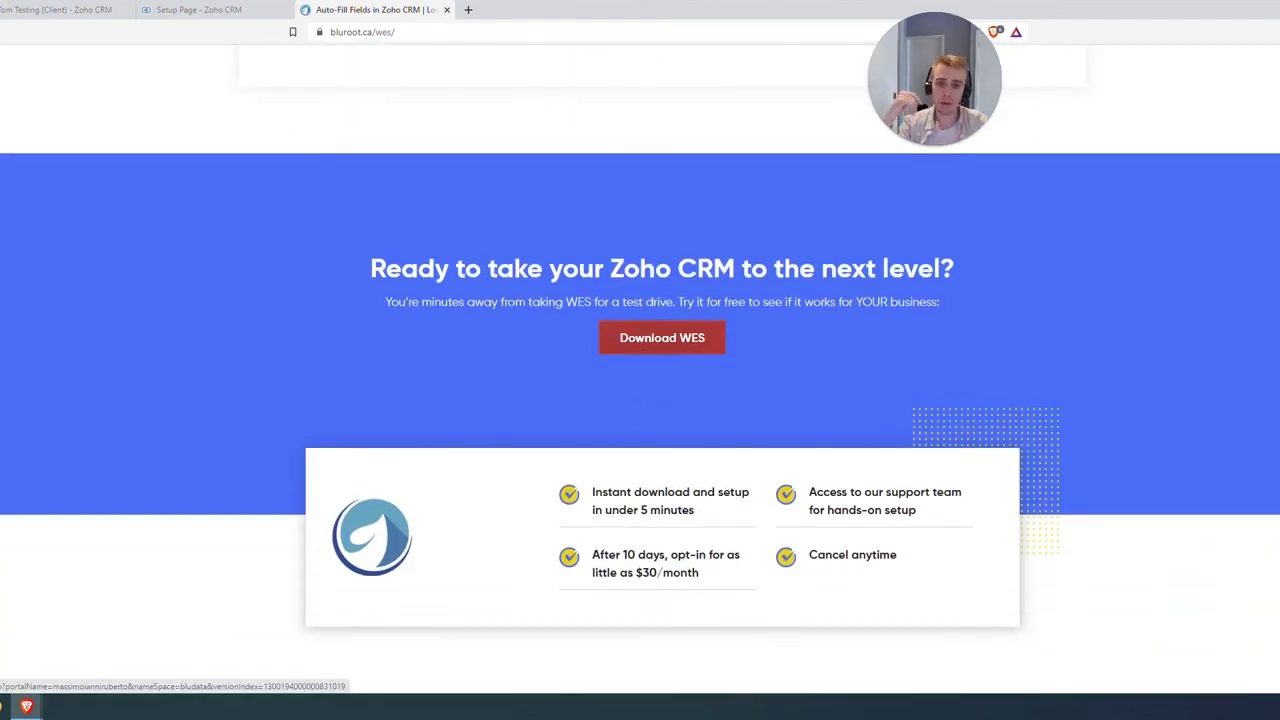